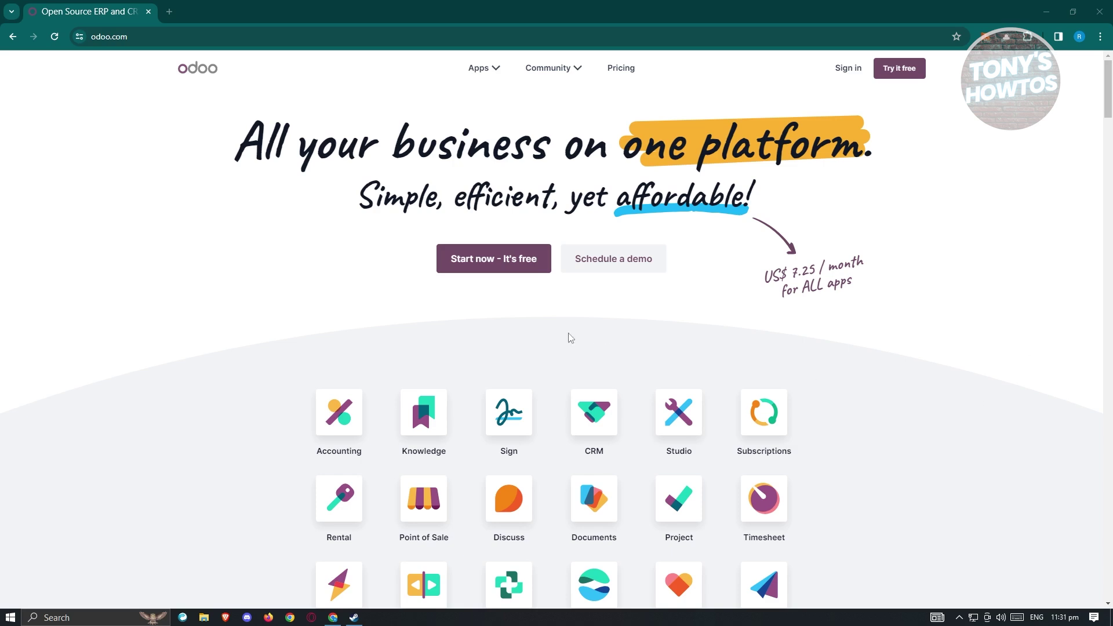
# - Scroll the odoo.com homepage to the app icons and open the CRM product page
pyautogui.scroll(-2, 570, 339)
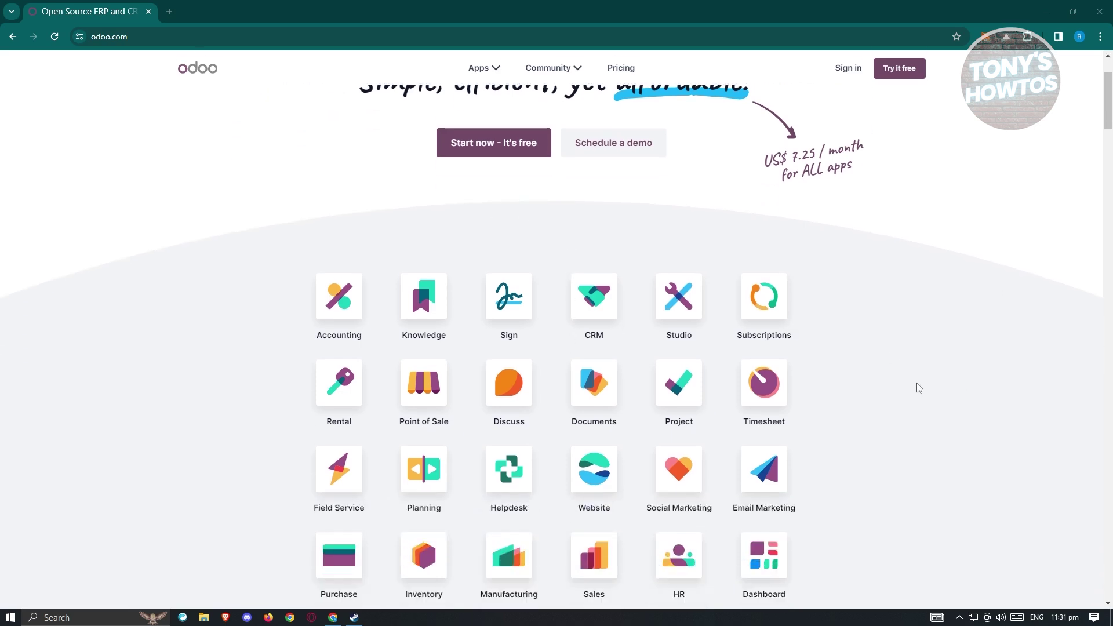
pyautogui.scroll(-6, 922, 389)
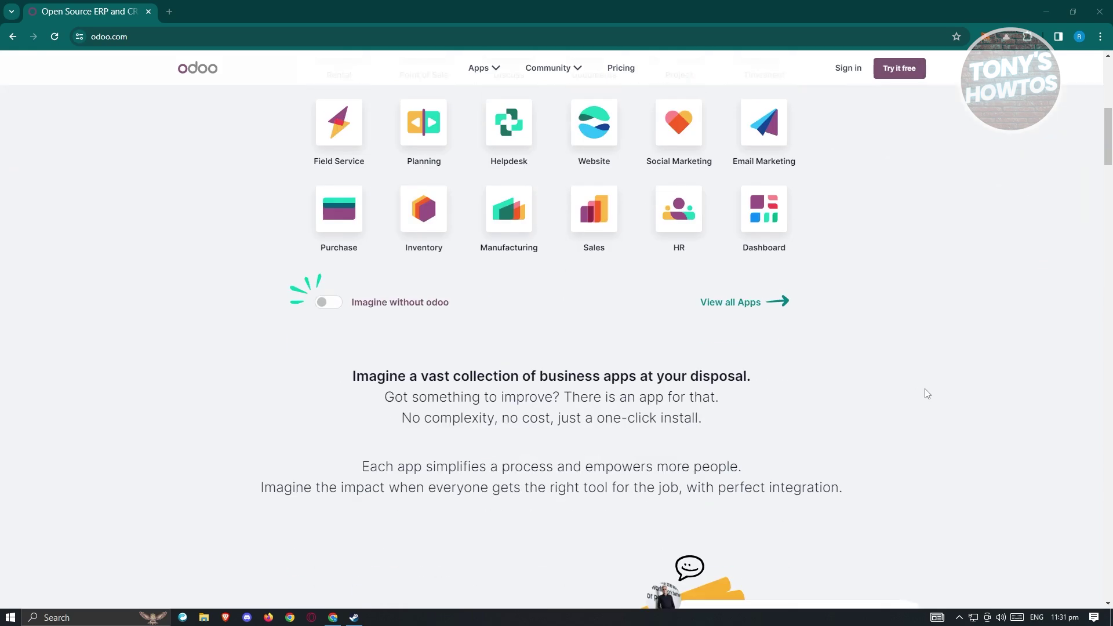
pyautogui.scroll(7, 925, 393)
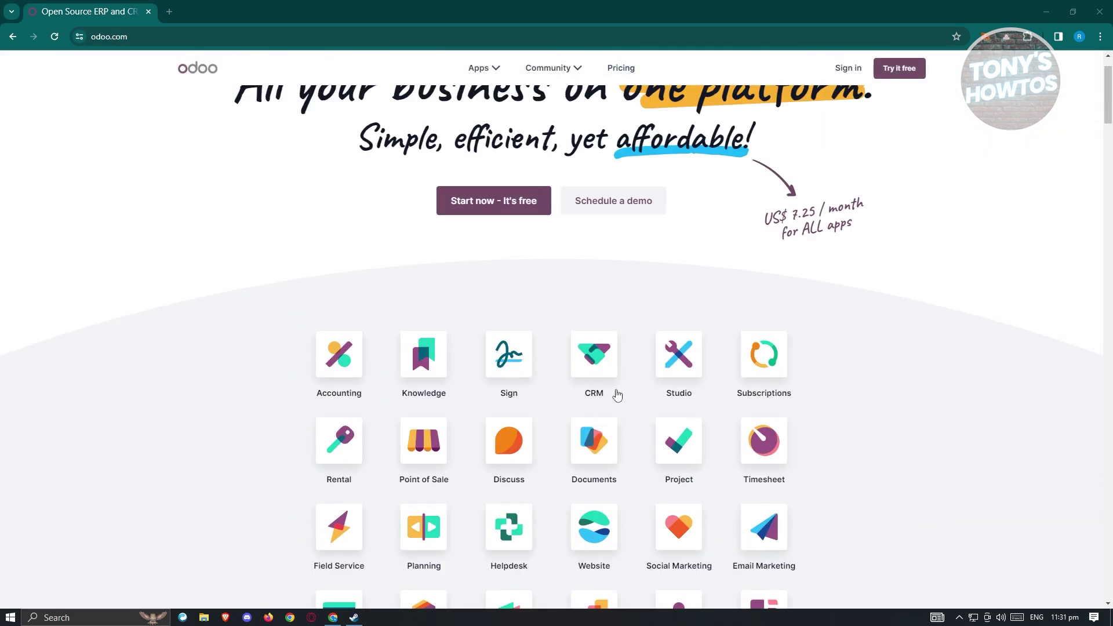
pyautogui.click(598, 366)
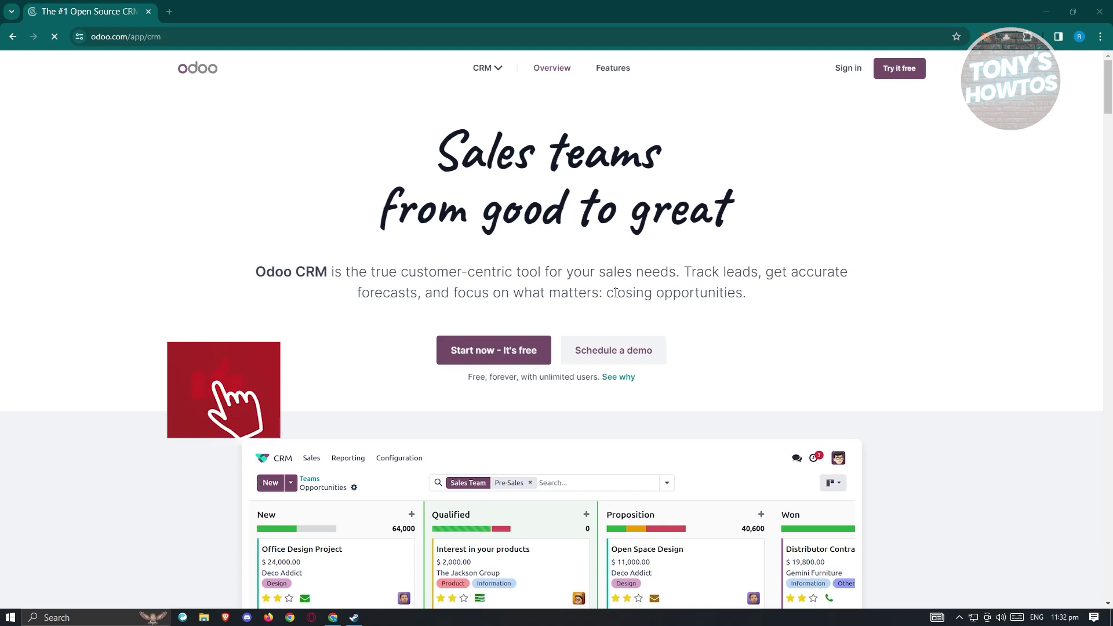
pyautogui.scroll(-8, 616, 293)
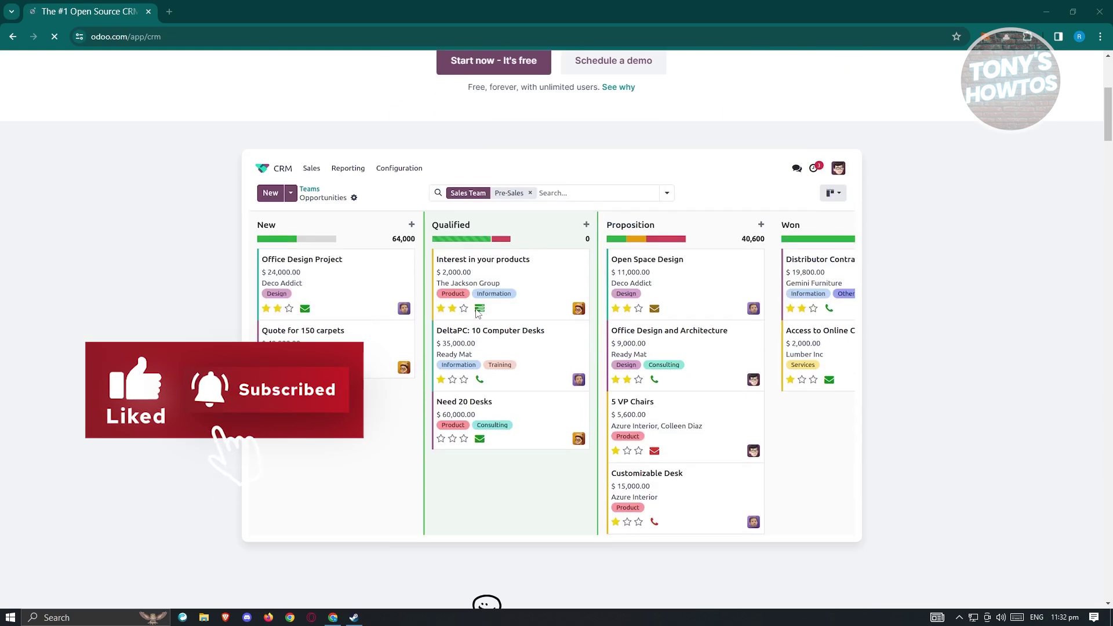
pyautogui.scroll(-5, 562, 424)
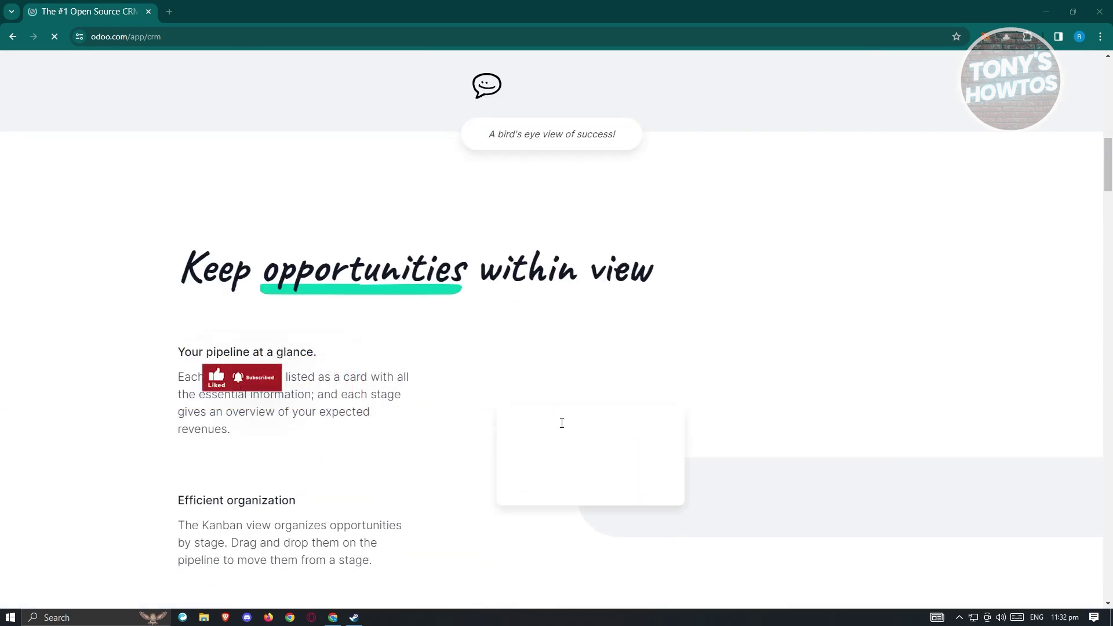
pyautogui.scroll(-18, 562, 423)
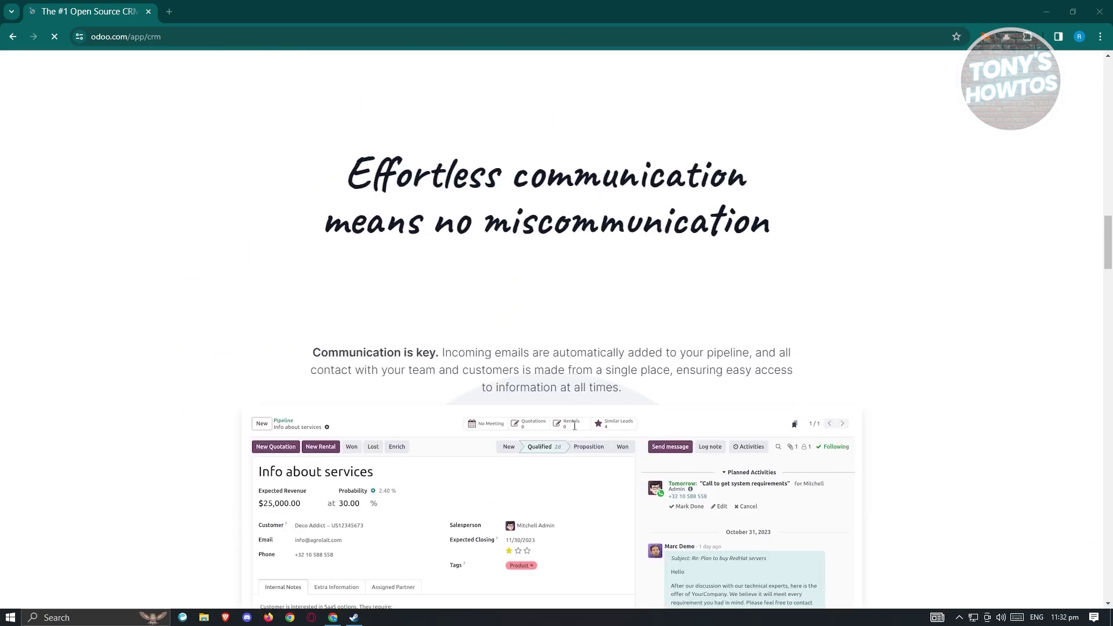
pyautogui.scroll(-11, 577, 430)
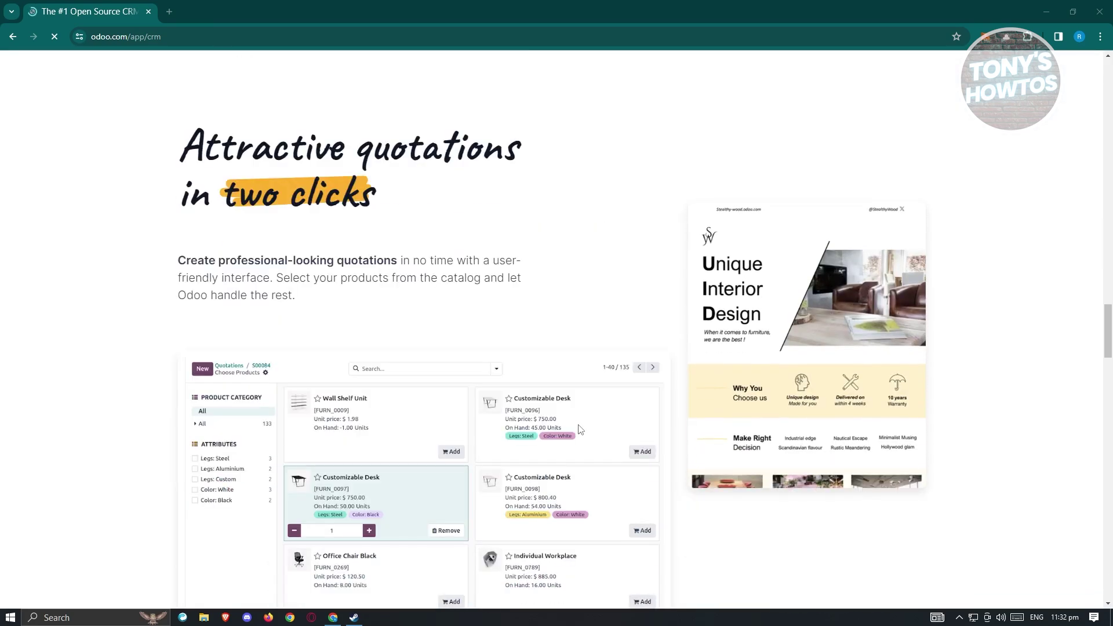
pyautogui.scroll(20, 573, 429)
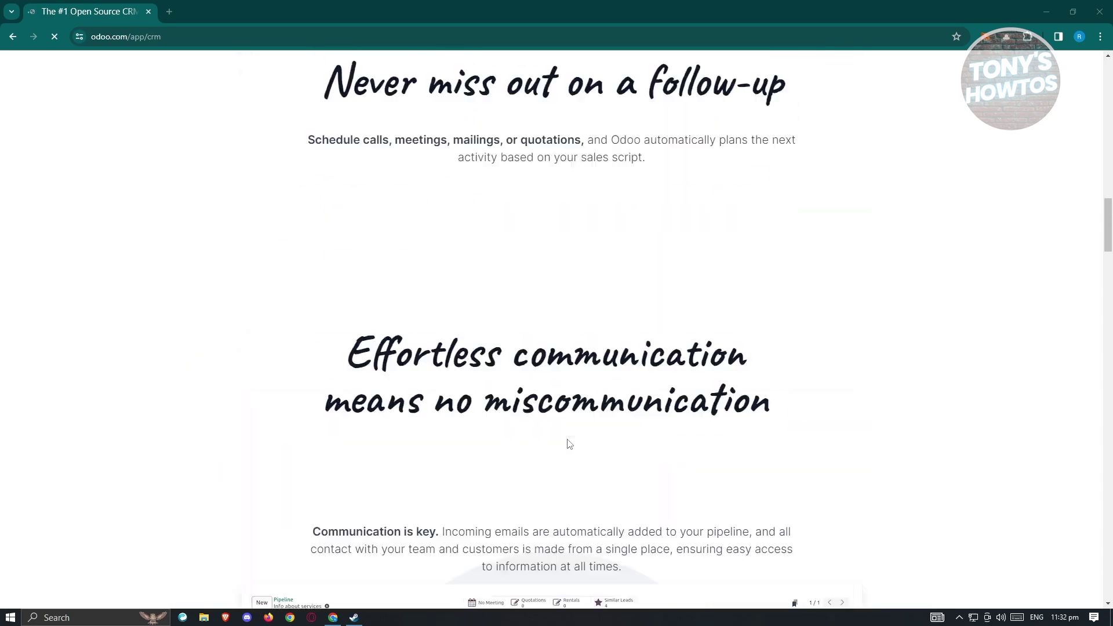
pyautogui.scroll(15, 596, 463)
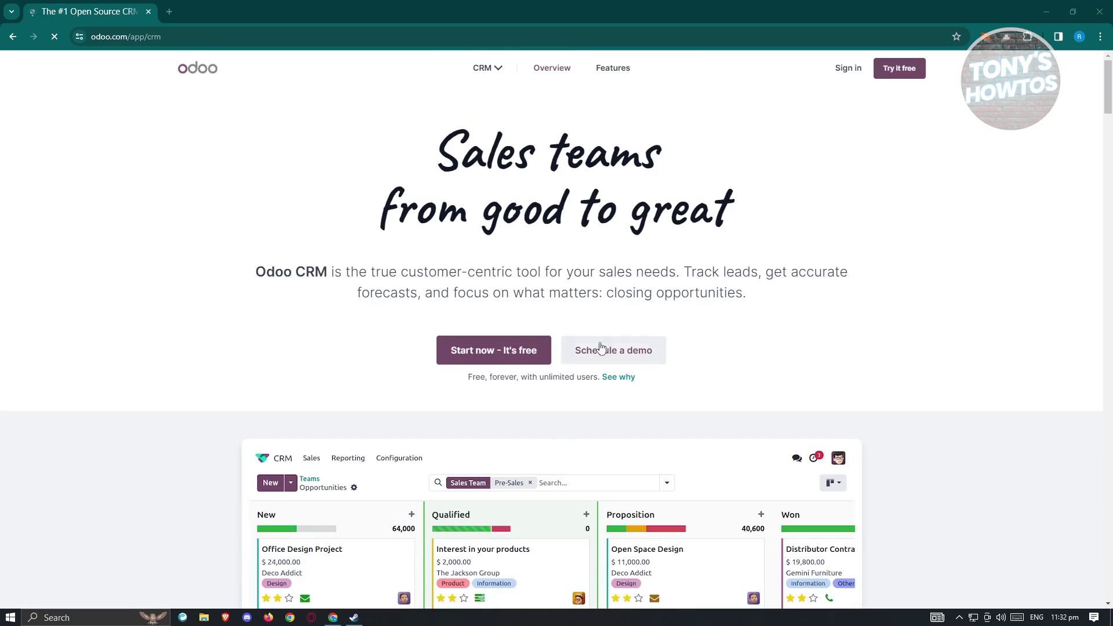
pyautogui.click(498, 355)
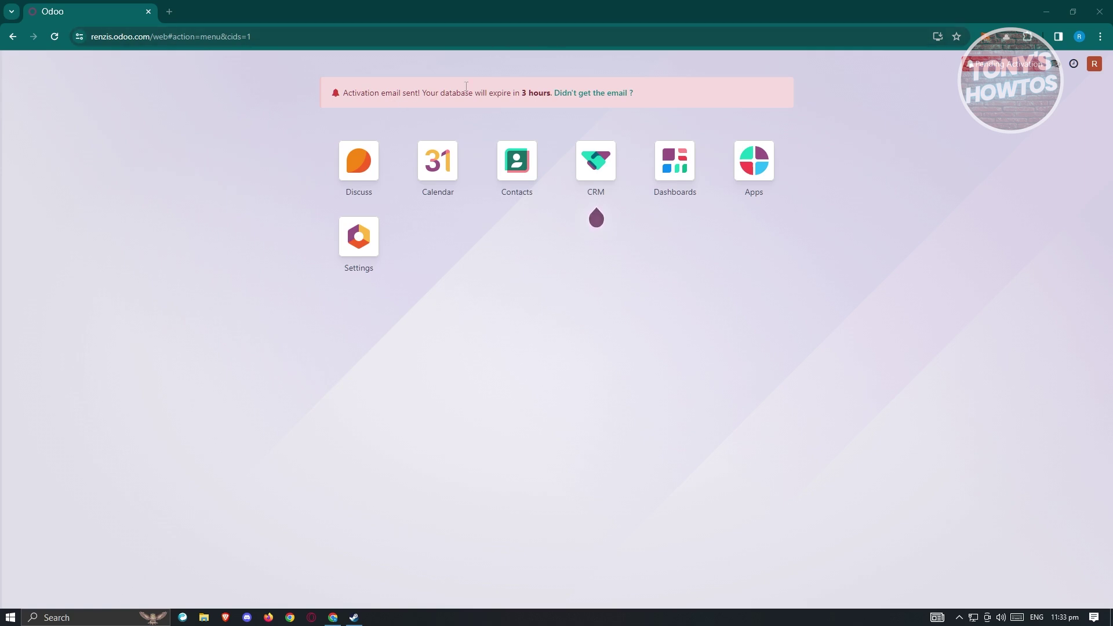
# - Load gmail.com in a new tab and activate the database via the 'Activate renzis.odoo.com' email
pyautogui.click(168, 11)
pyautogui.write('gmail.com')
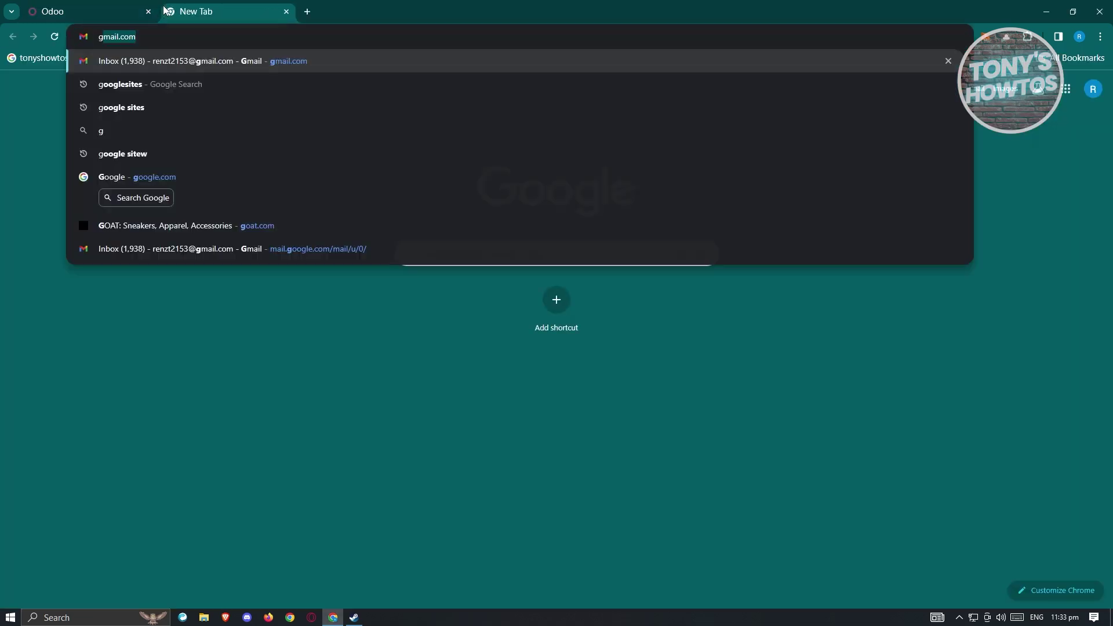
pyautogui.press('Return')
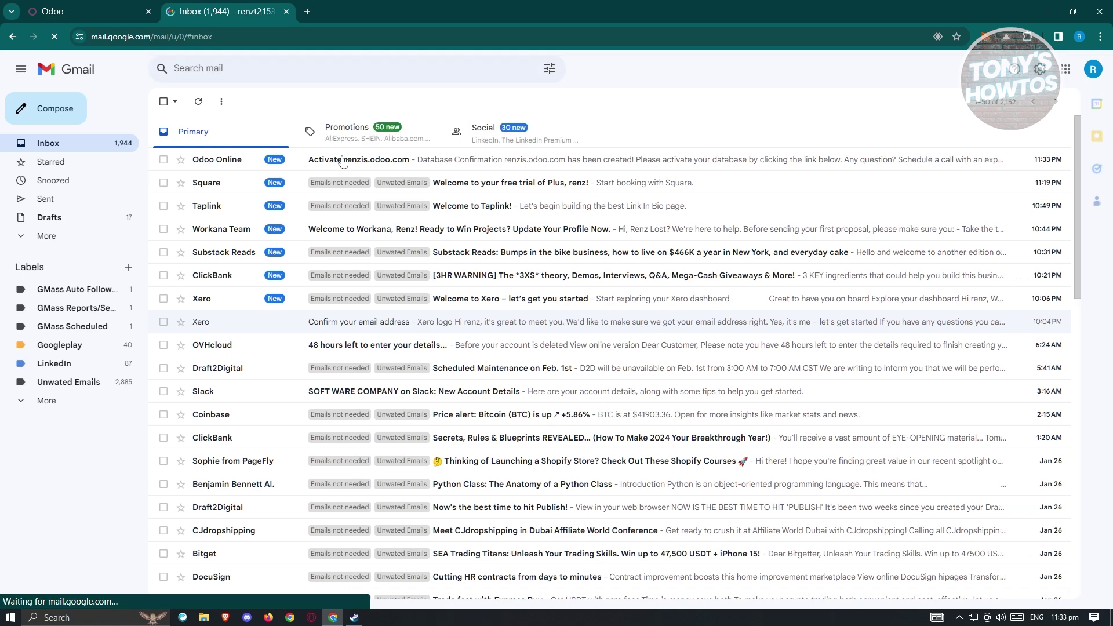
pyautogui.click(196, 164)
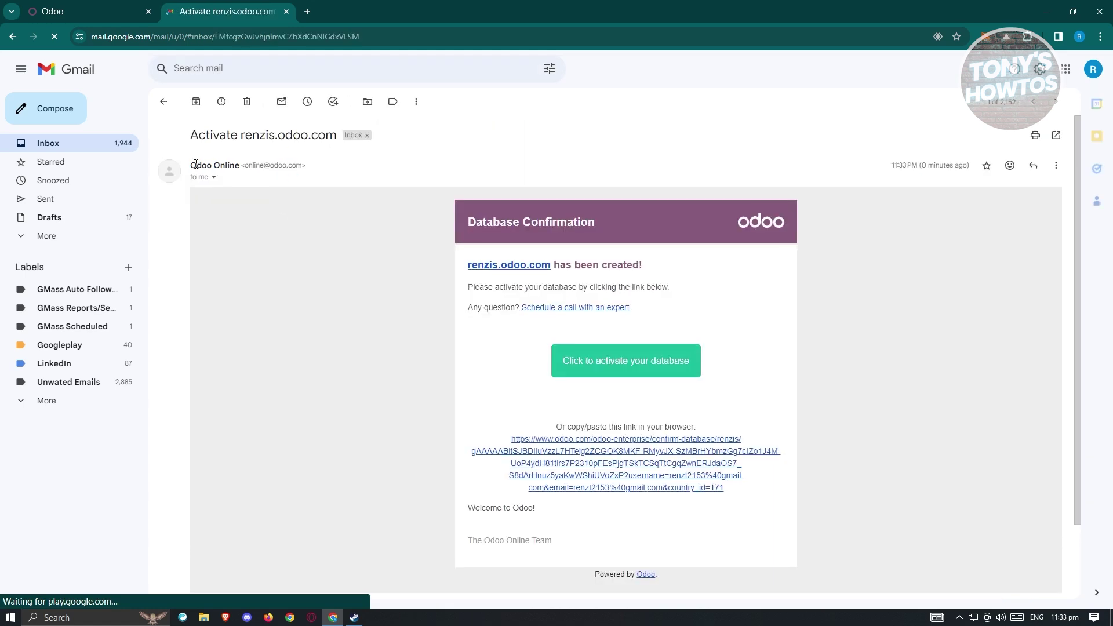
pyautogui.click(673, 371)
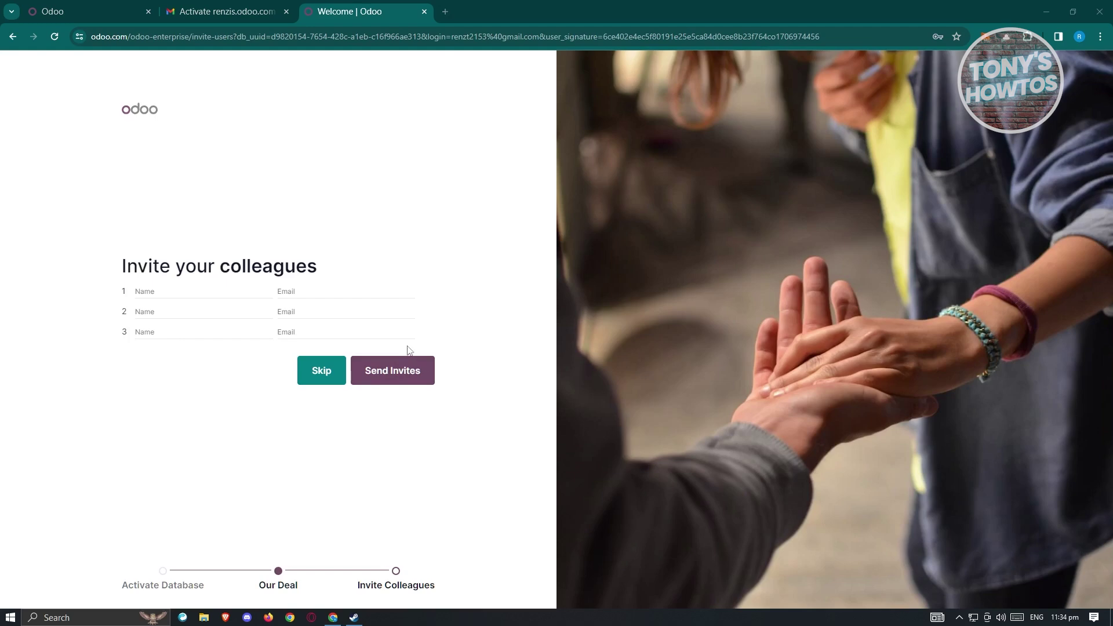
# - Skip inviting colleagues, enter renzis.odoo.com, close the two extra tabs and open CRM
pyautogui.click(333, 375)
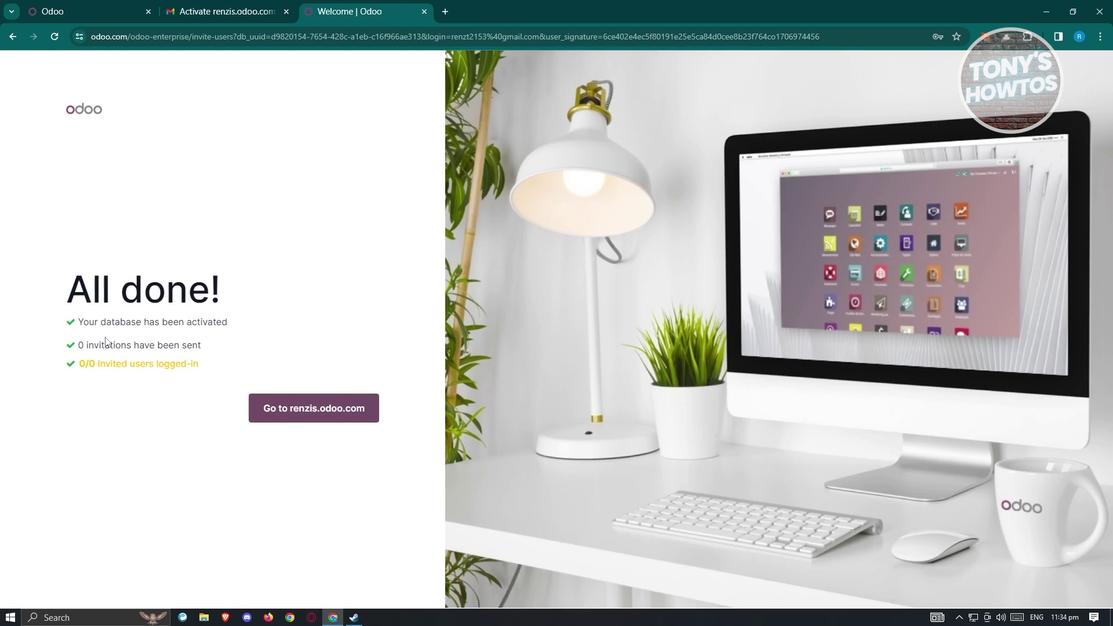
pyautogui.click(271, 422)
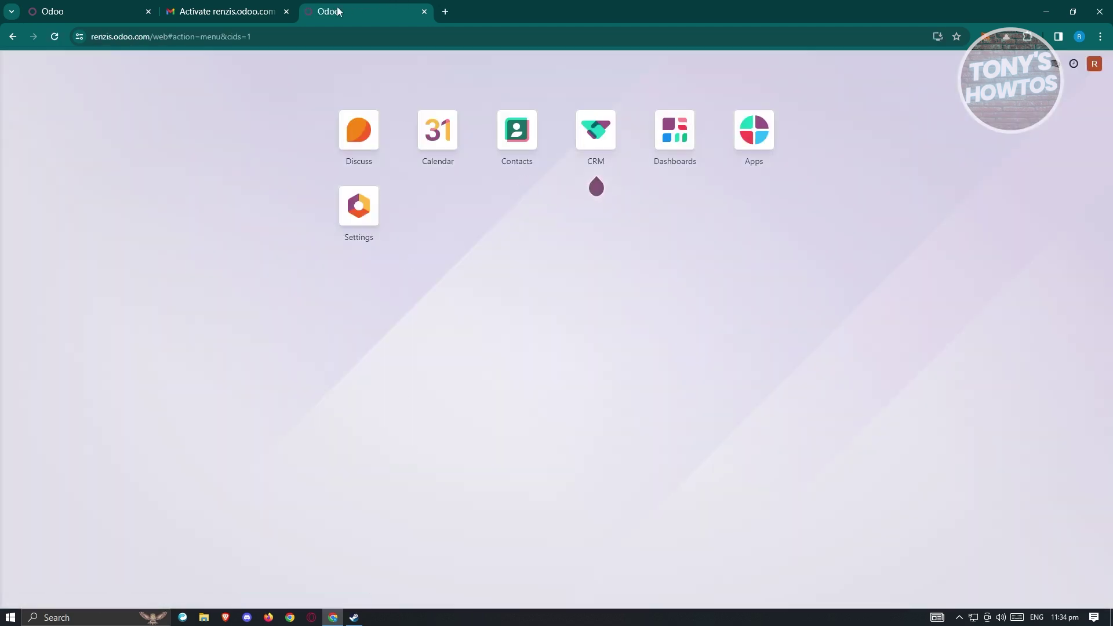
pyautogui.click(149, 11)
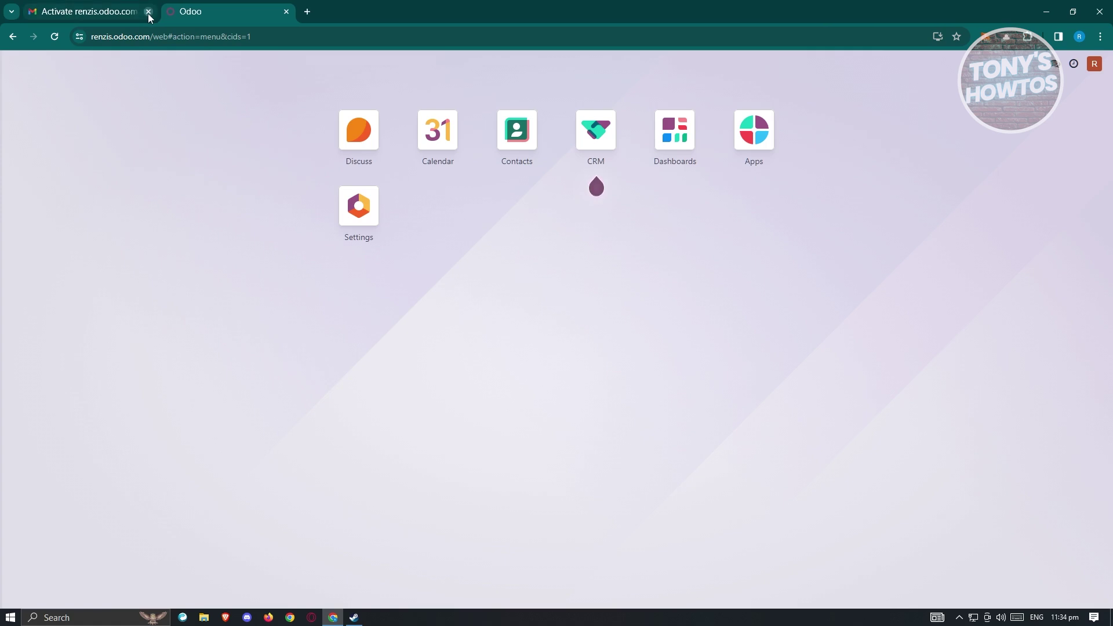
pyautogui.click(149, 12)
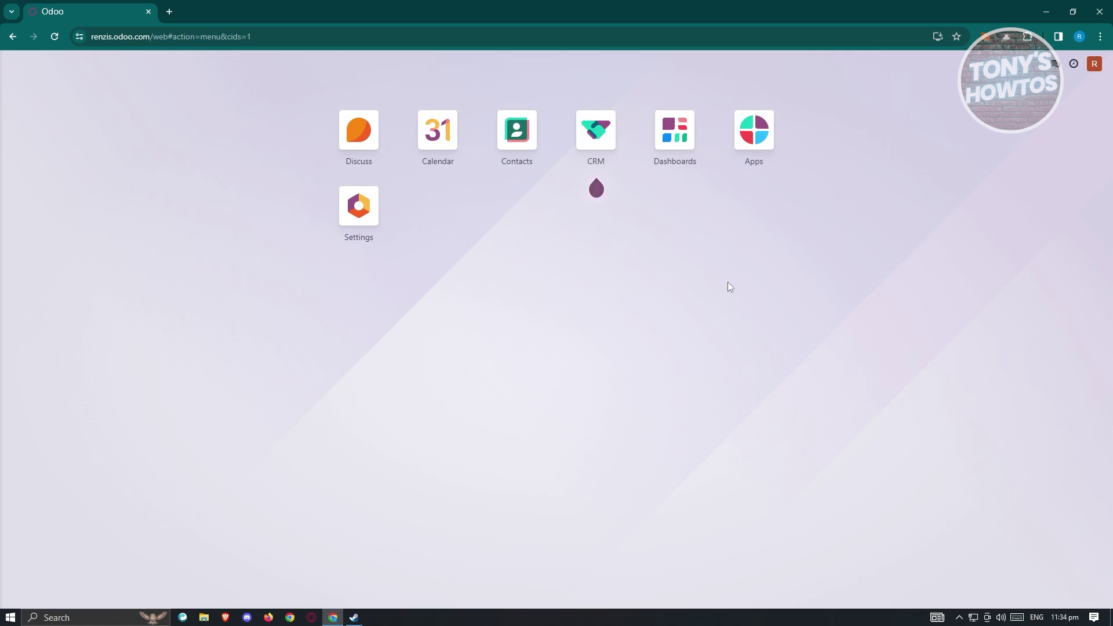
pyautogui.click(598, 150)
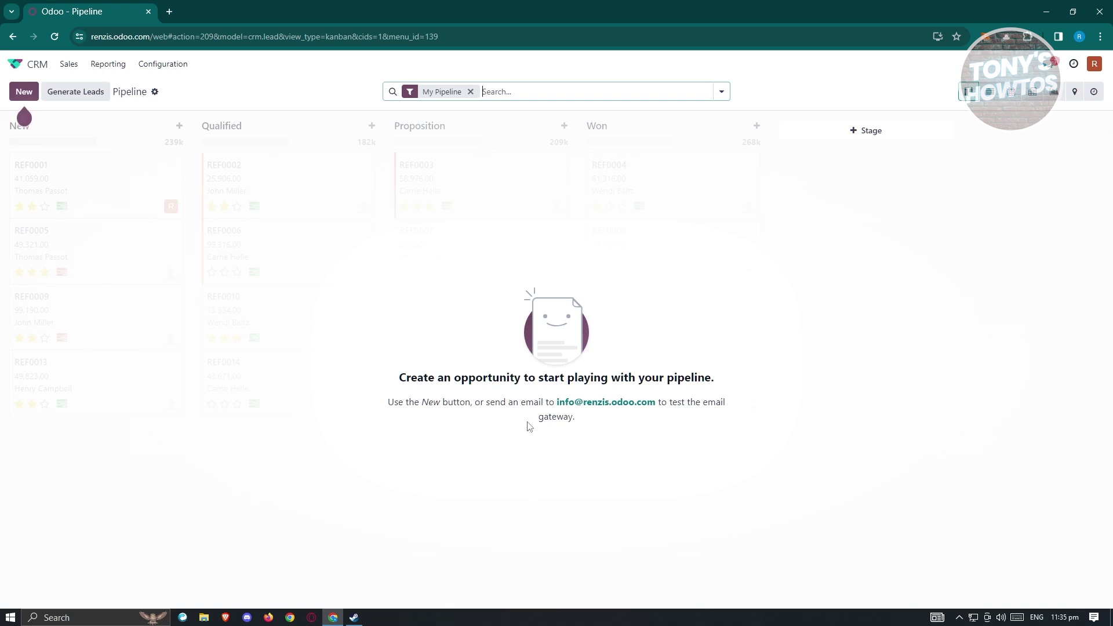
# - Quick-create an opportunity in the New stage for the company contact
pyautogui.click(129, 129)
pyautogui.click(24, 92)
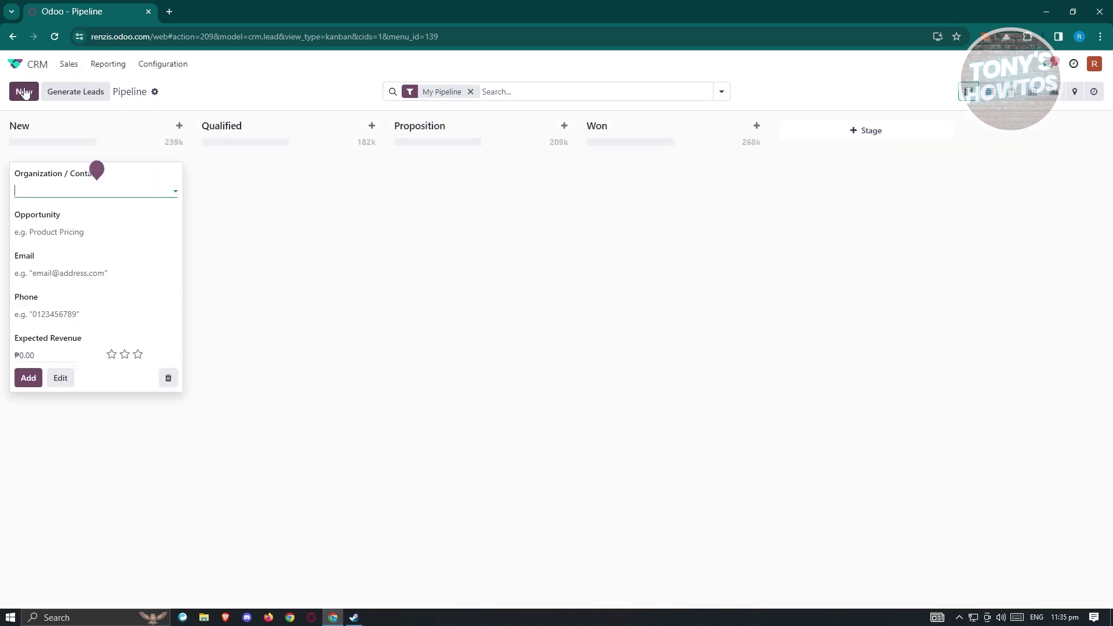
pyautogui.moveTo(81, 187)
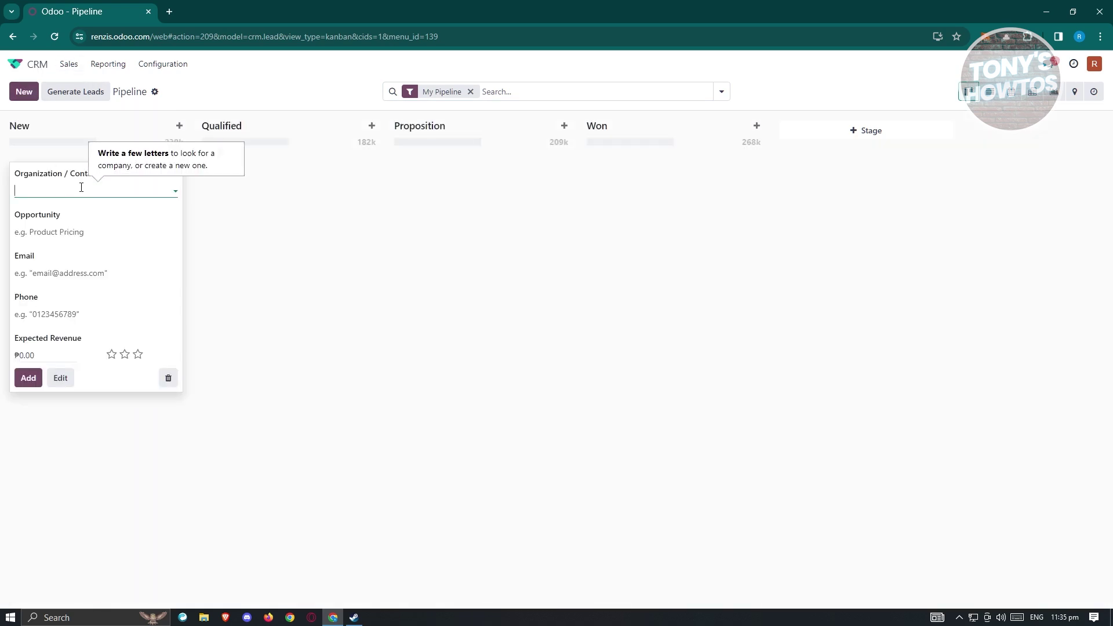
pyautogui.click(82, 187)
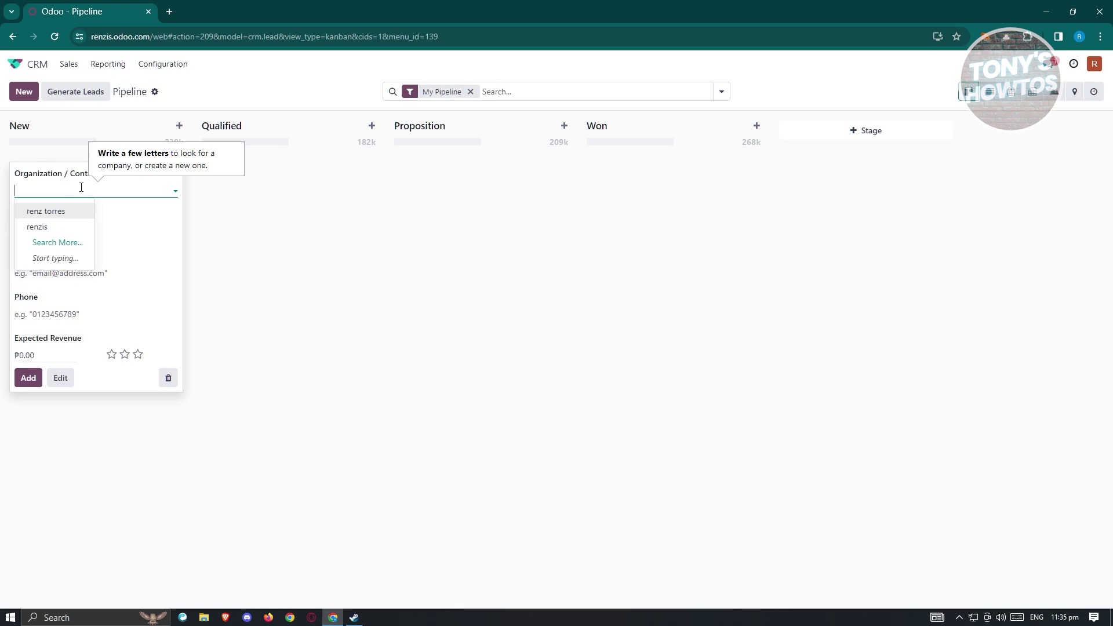
pyautogui.click(62, 226)
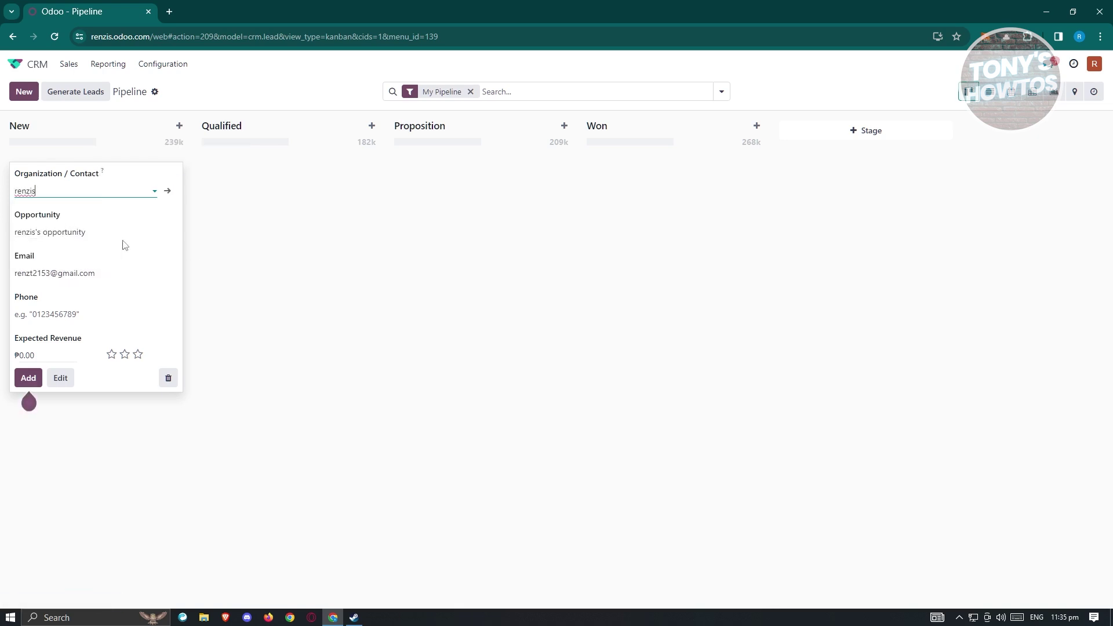
pyautogui.moveTo(29, 383)
pyautogui.click(23, 377)
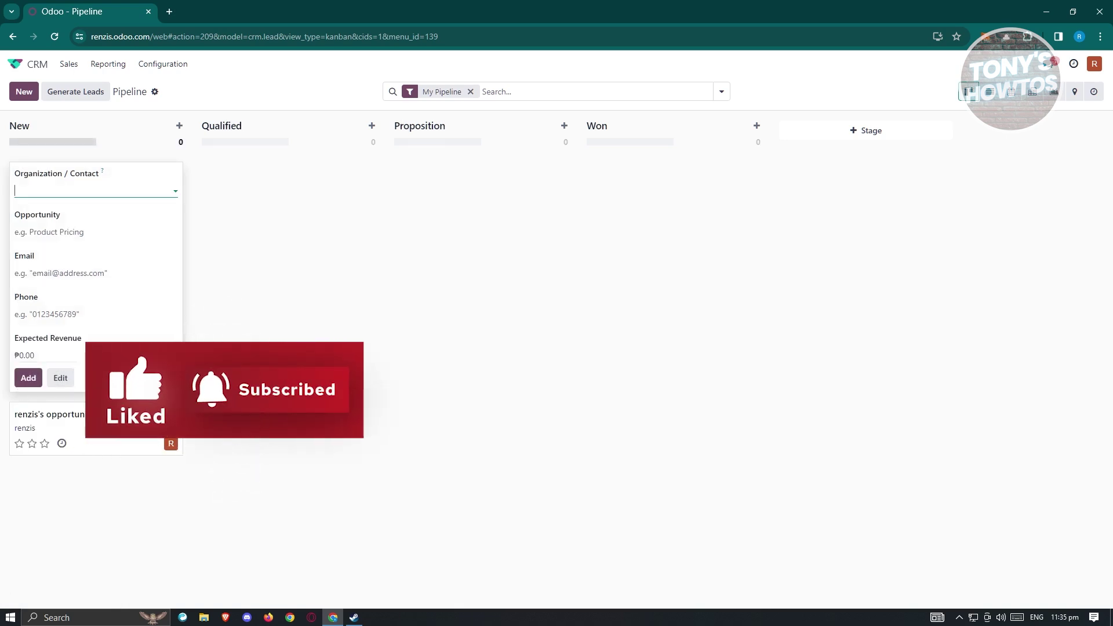
# - Colour the new opportunity card yellow and open its full record
pyautogui.click(177, 161)
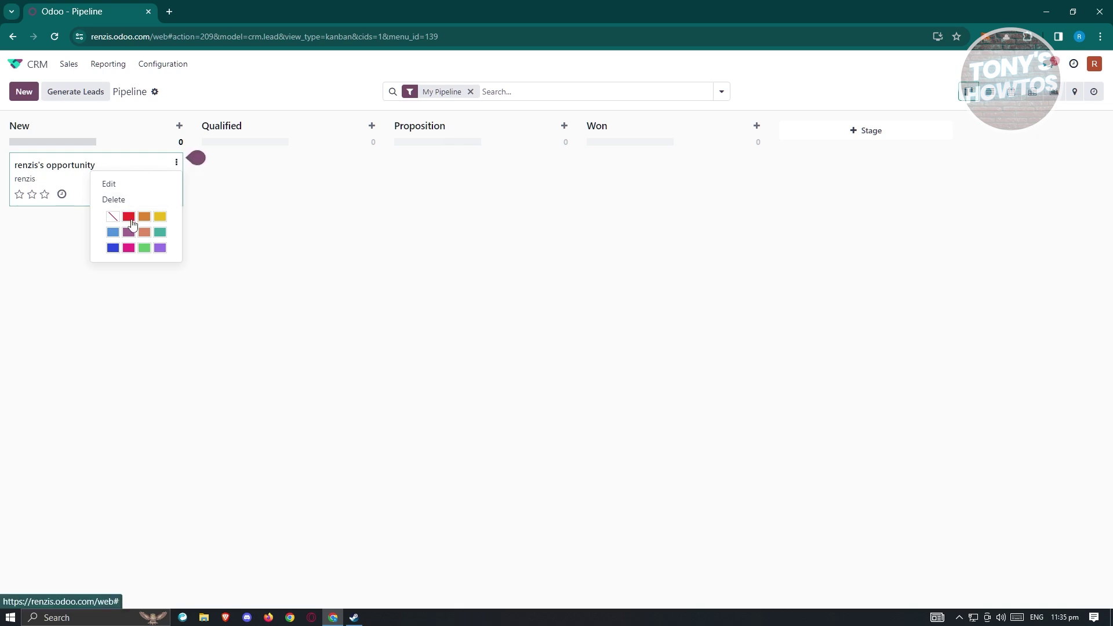
pyautogui.click(129, 217)
pyautogui.click(177, 162)
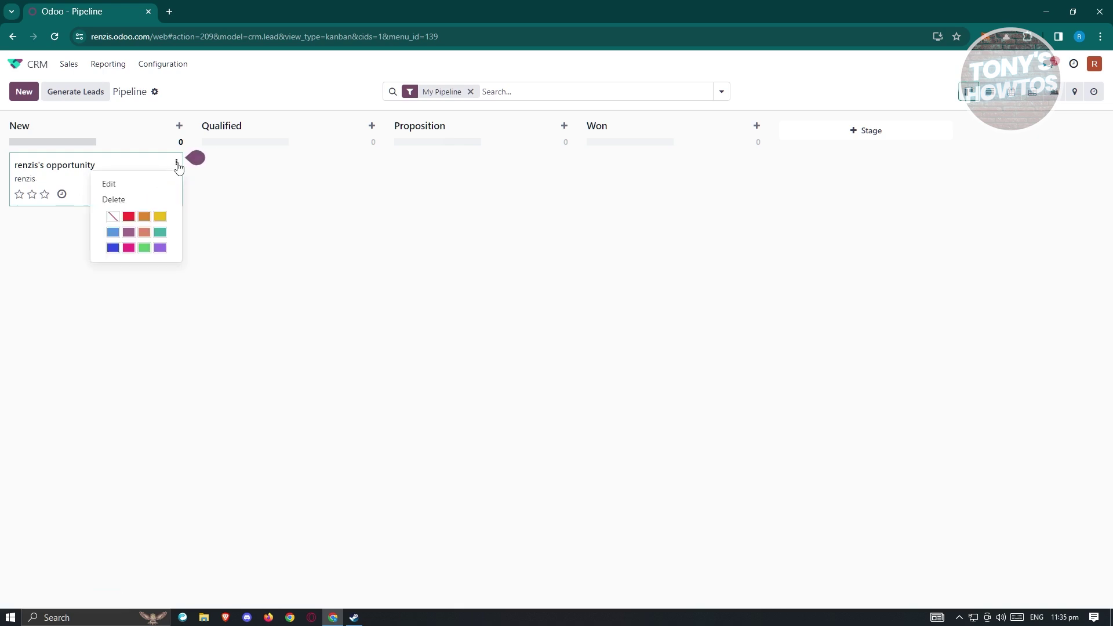
pyautogui.click(152, 220)
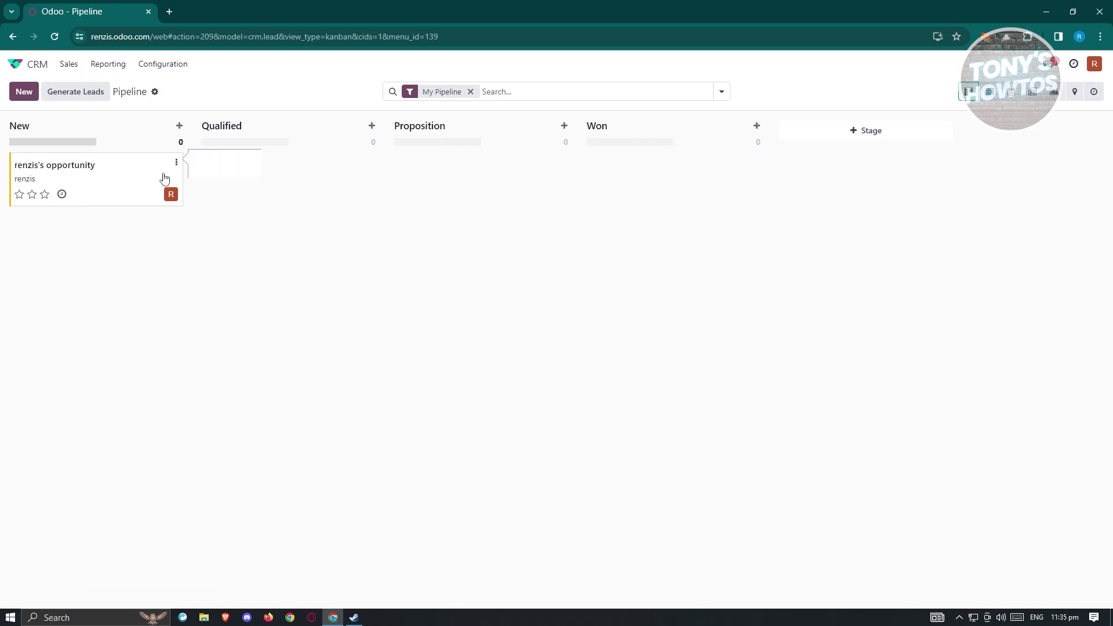
pyautogui.click(75, 167)
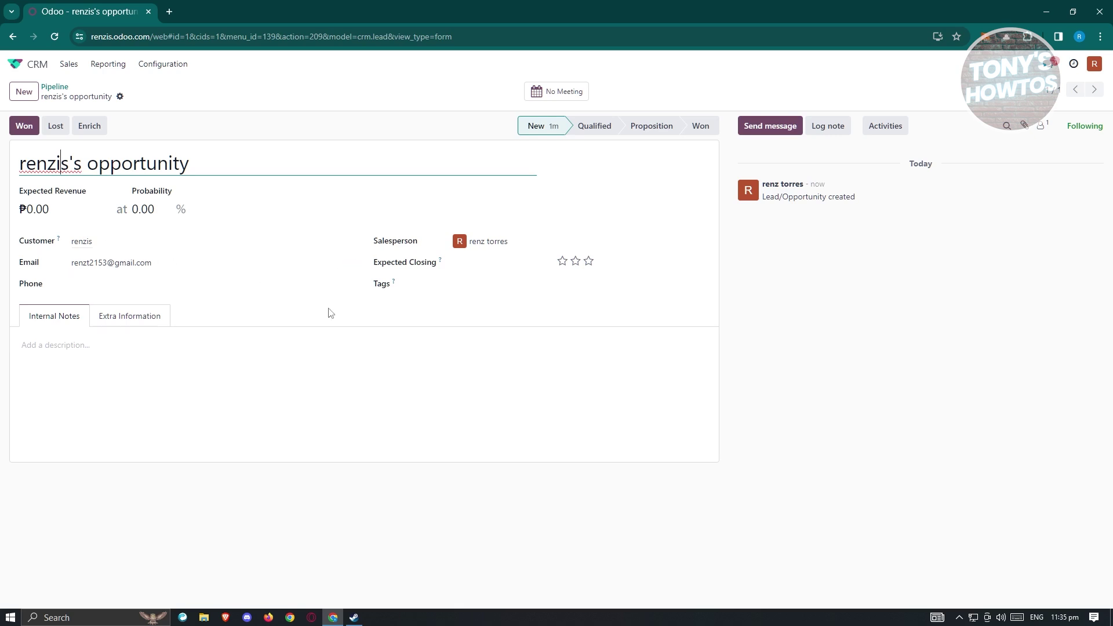
# - Browse the opportunity's Extra Information fields, then return to the Pipeline board
pyautogui.click(154, 318)
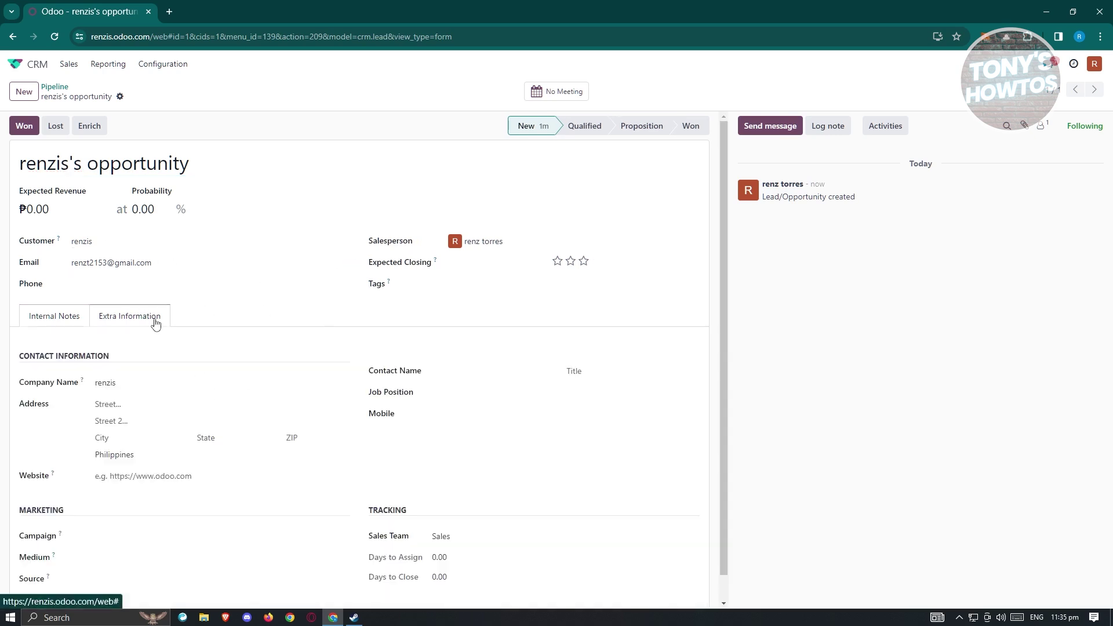
pyautogui.scroll(-1, 334, 490)
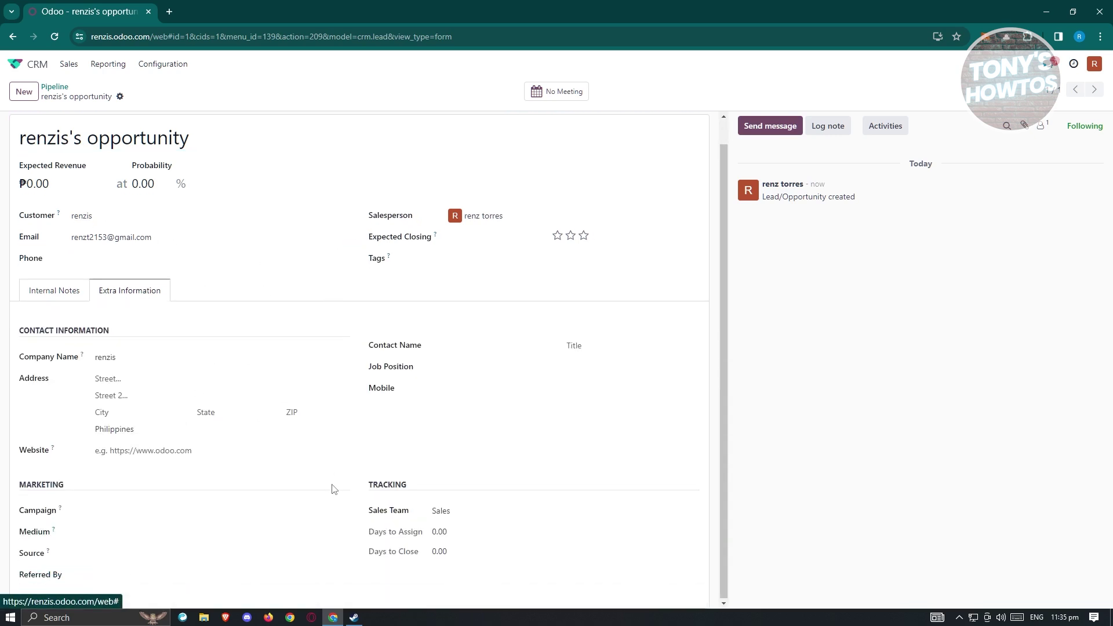
pyautogui.scroll(1, 474, 509)
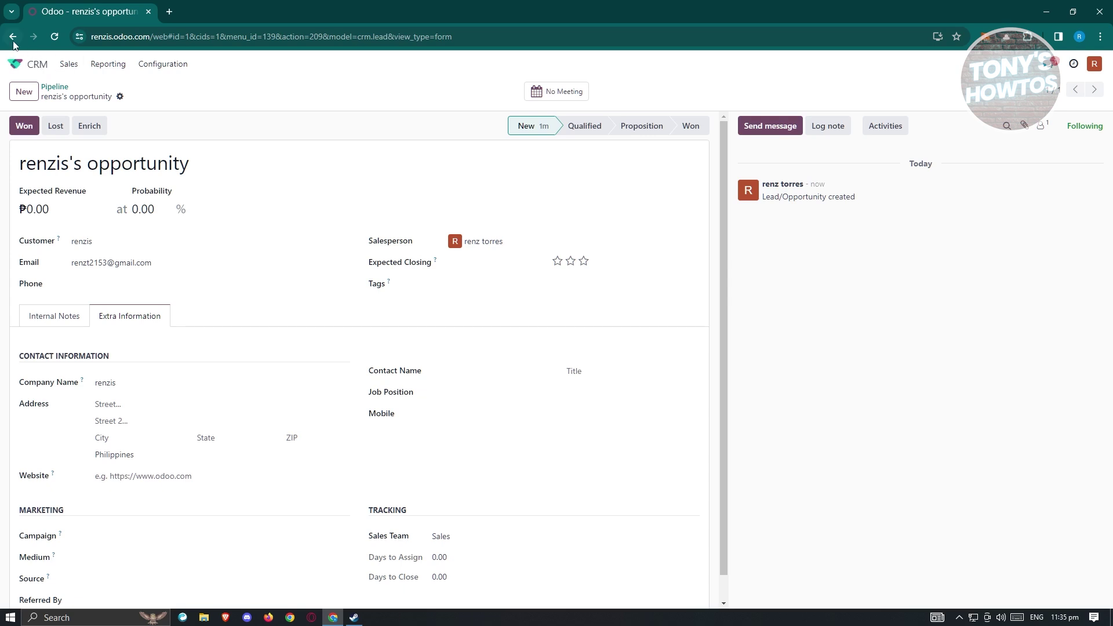
pyautogui.click(55, 86)
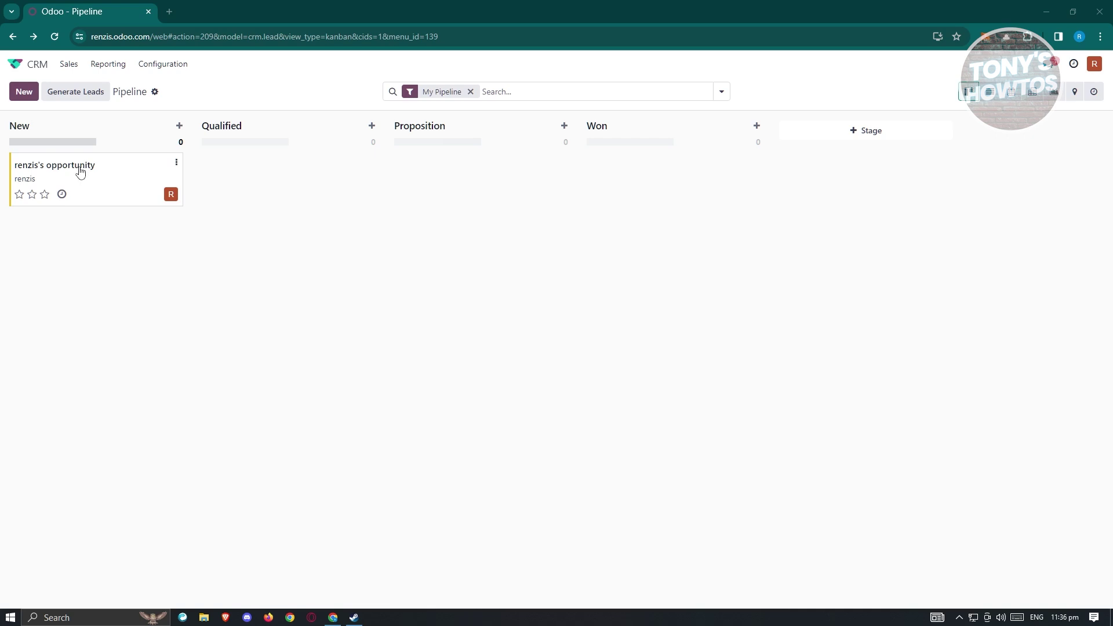
# - Move the opportunity card from New into Qualified, then into Won, and open lead generation
pyautogui.moveTo(109, 171); pyautogui.dragTo(180, 217)
pyautogui.moveTo(129, 166); pyautogui.dragTo(330, 164)
pyautogui.moveTo(243, 147)
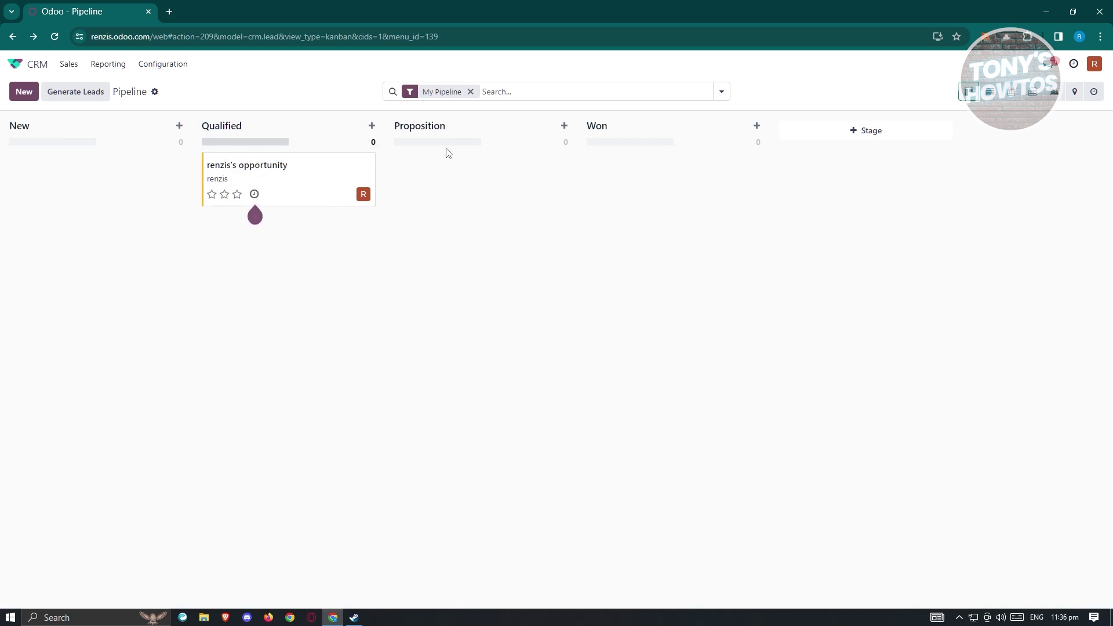
pyautogui.moveTo(322, 163); pyautogui.dragTo(676, 167)
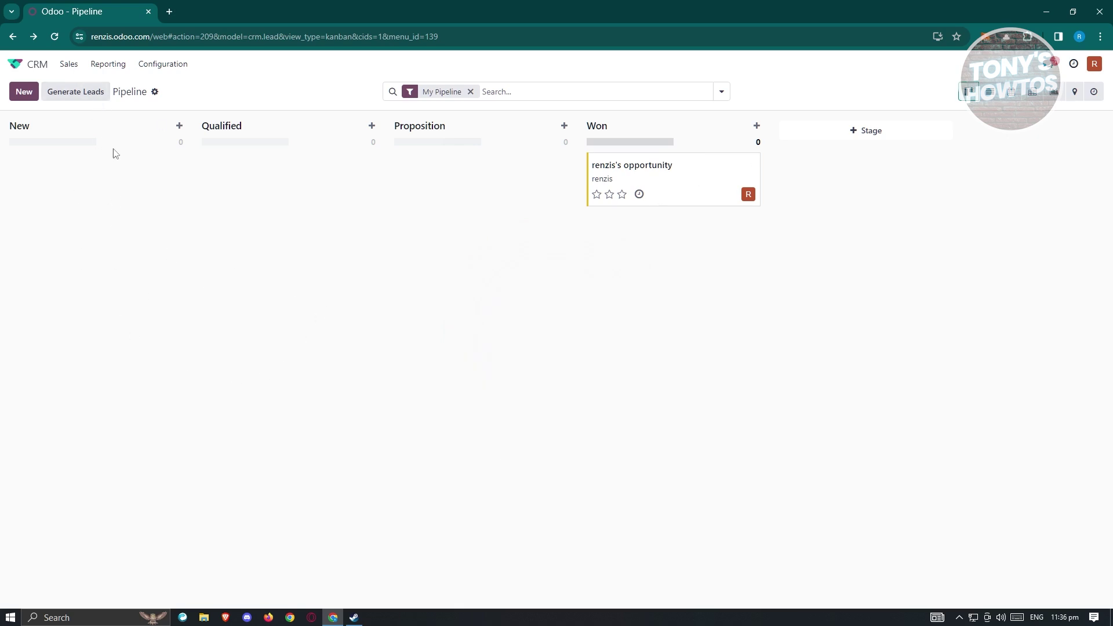
pyautogui.click(93, 98)
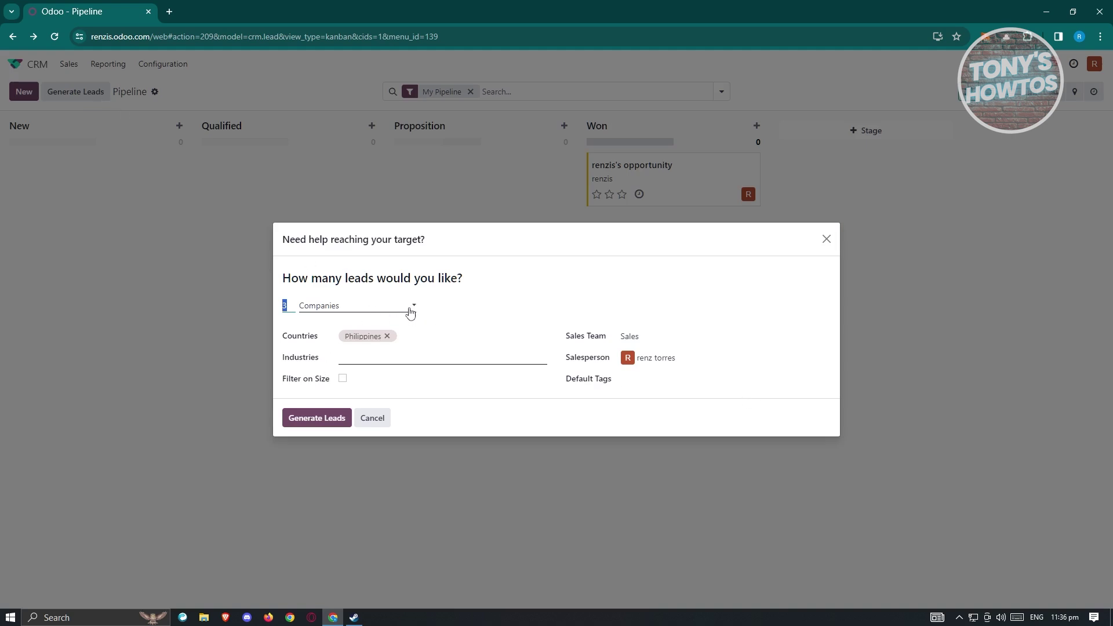
# - Keep 3 Companies as the lead type and restrict Industries to Media, leaving size filter off
pyautogui.click(368, 303)
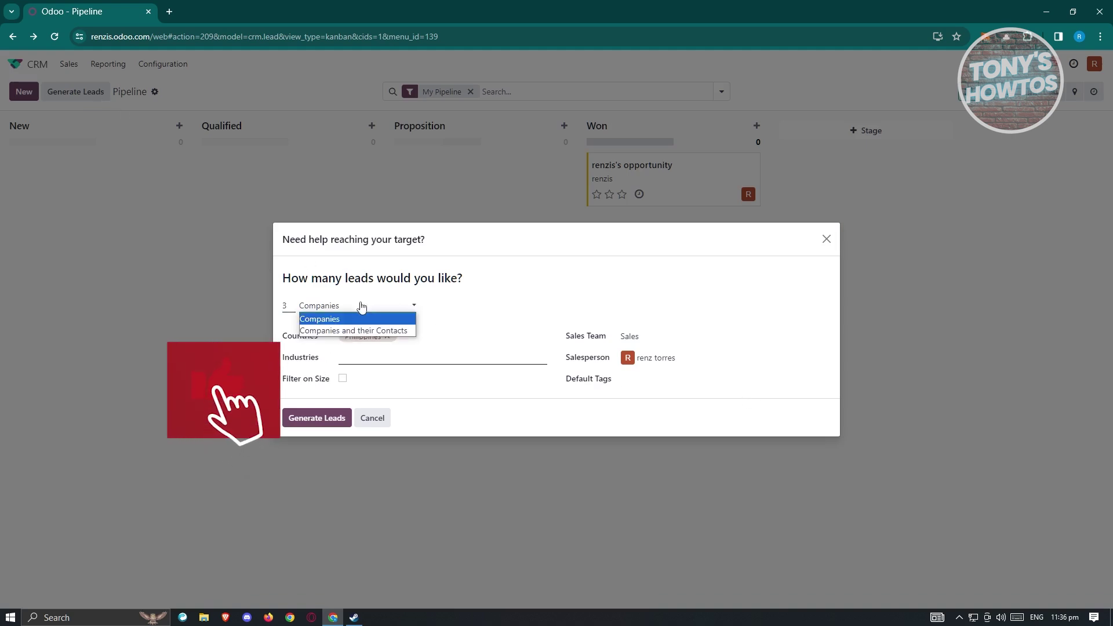
pyautogui.click(363, 304)
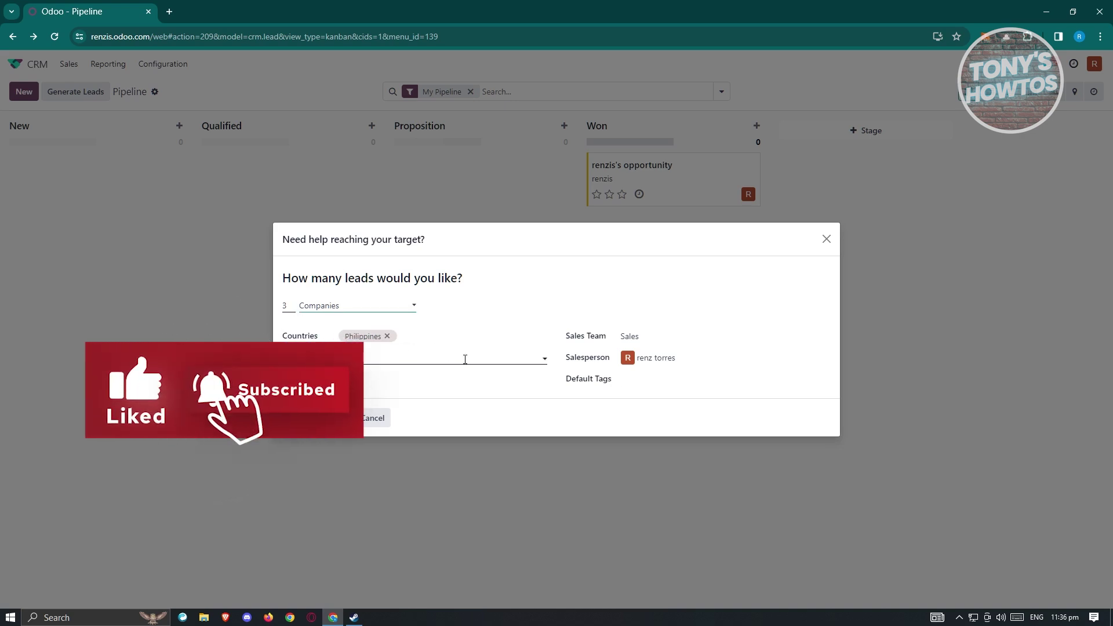
pyautogui.click(394, 359)
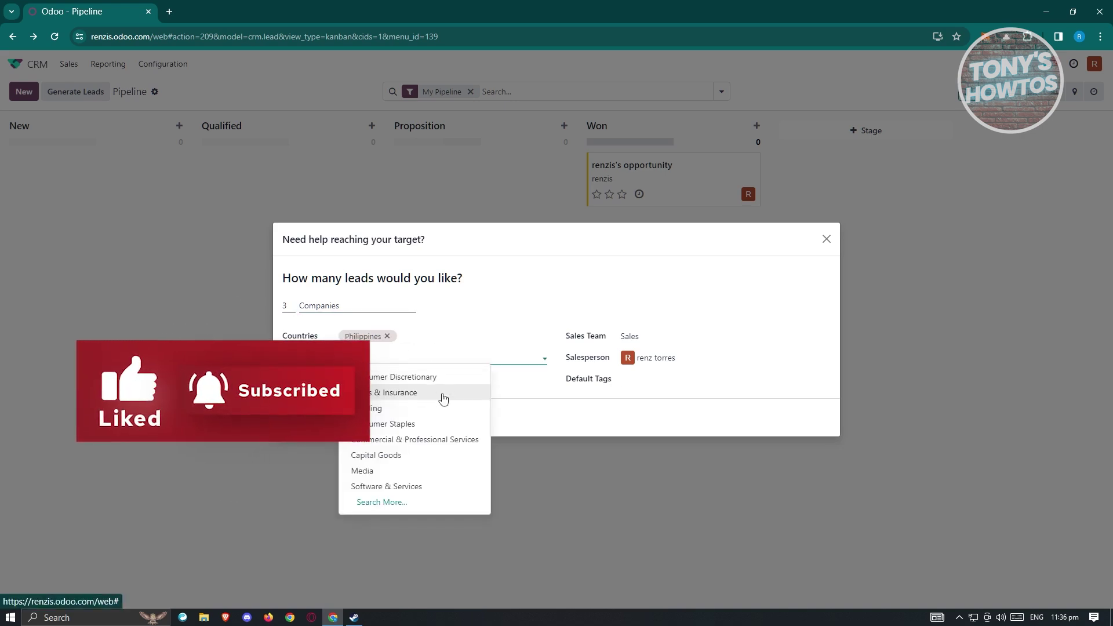
pyautogui.click(434, 471)
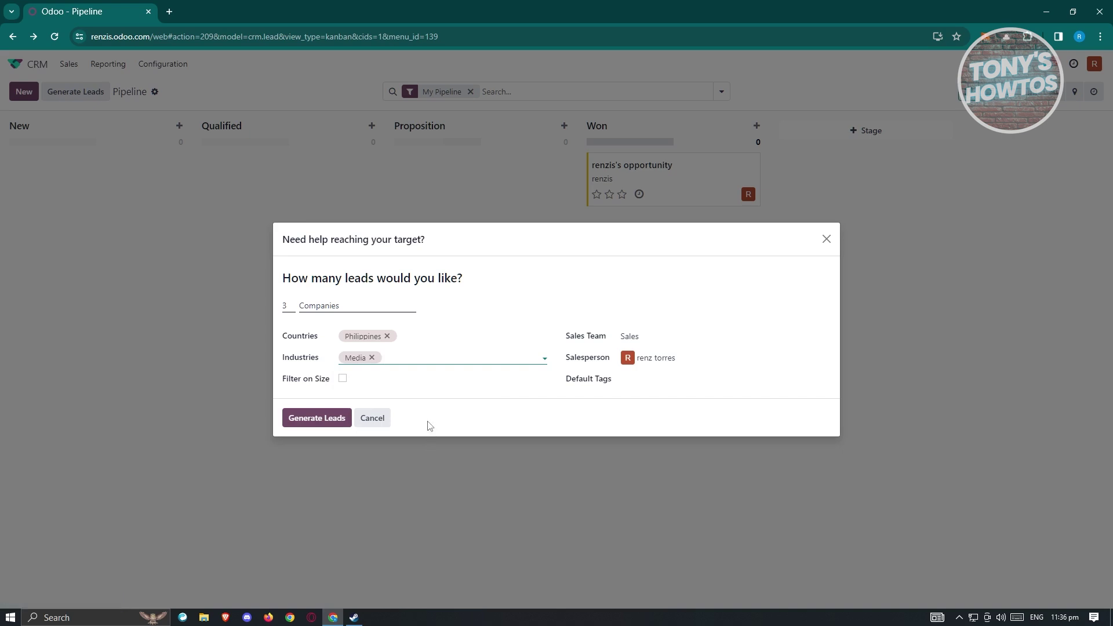
pyautogui.click(342, 379)
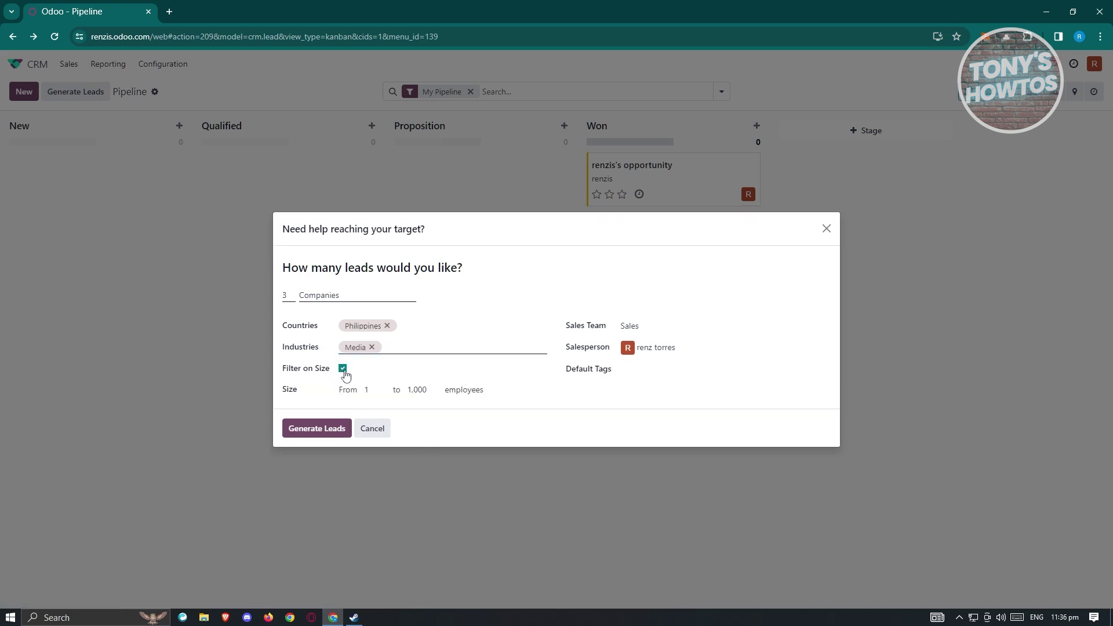
pyautogui.click(344, 370)
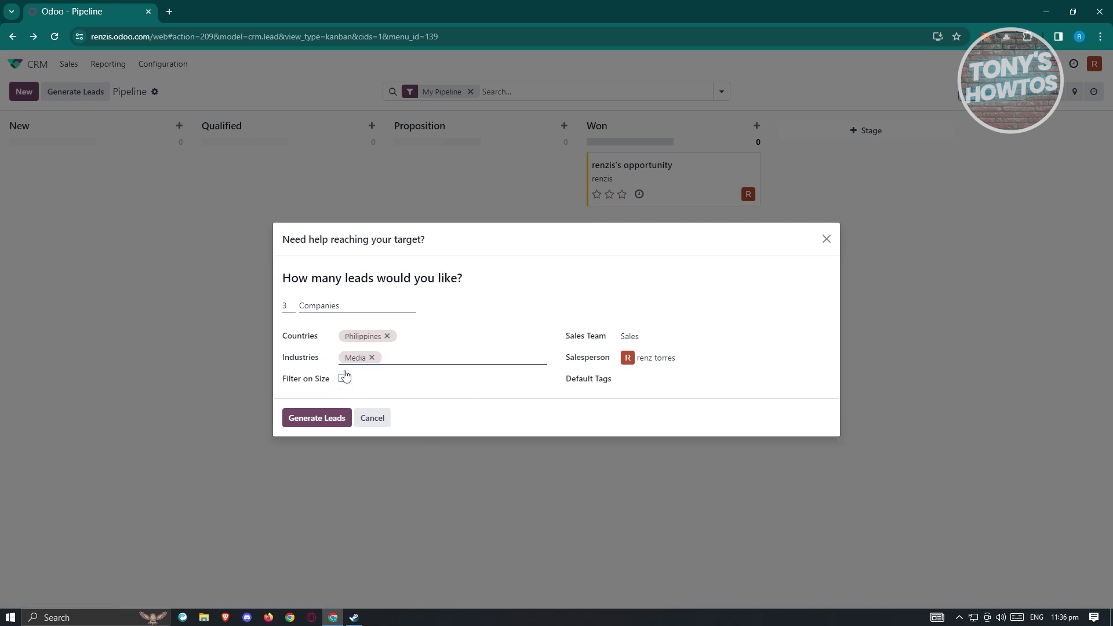
pyautogui.click(645, 338)
pyautogui.click(661, 290)
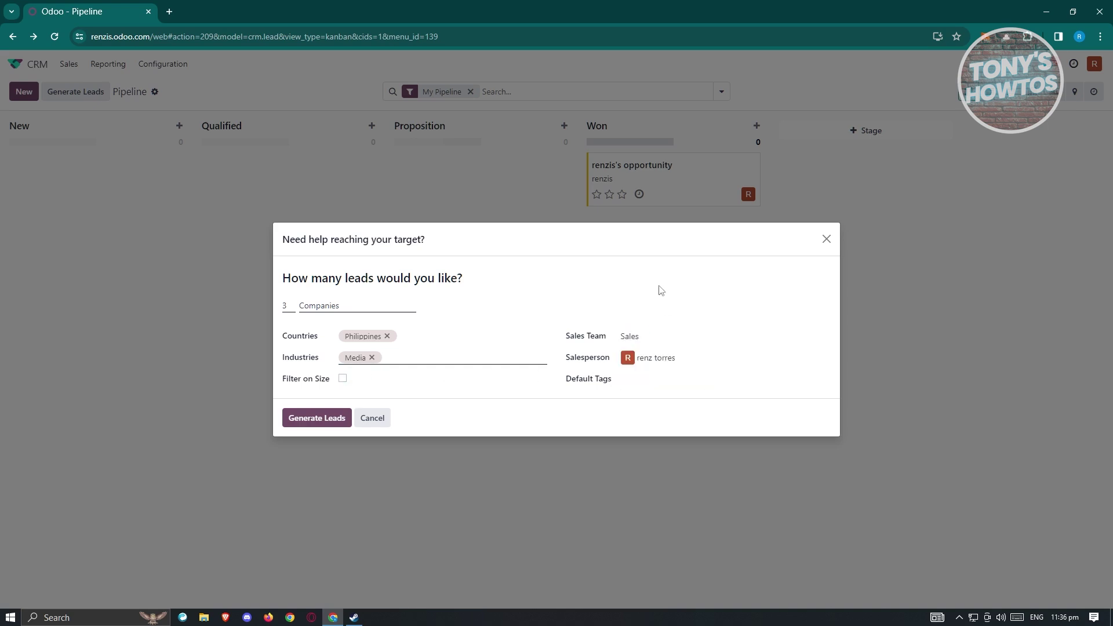
pyautogui.click(665, 356)
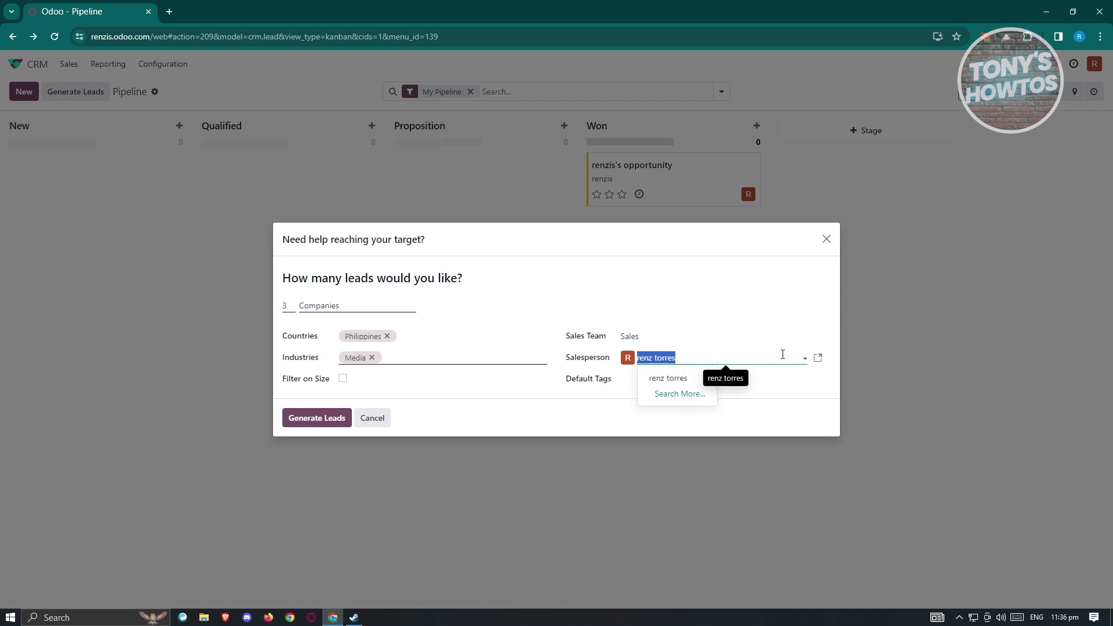
# - Create the default tag 'media' and generate the three leads
pyautogui.click(625, 382)
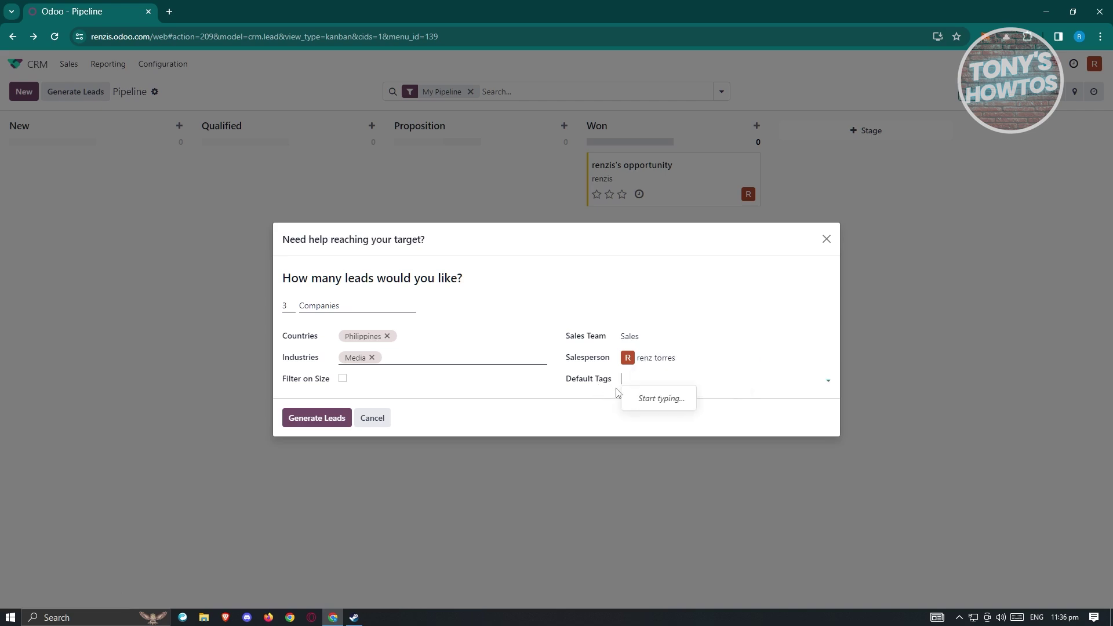
pyautogui.click(679, 381)
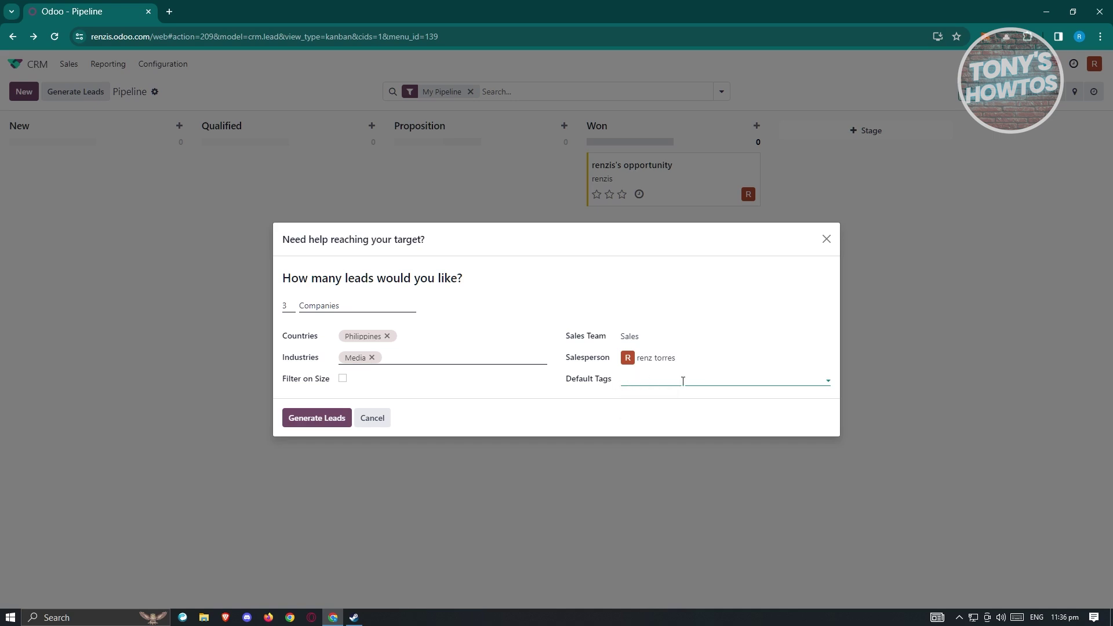
pyautogui.write('media')
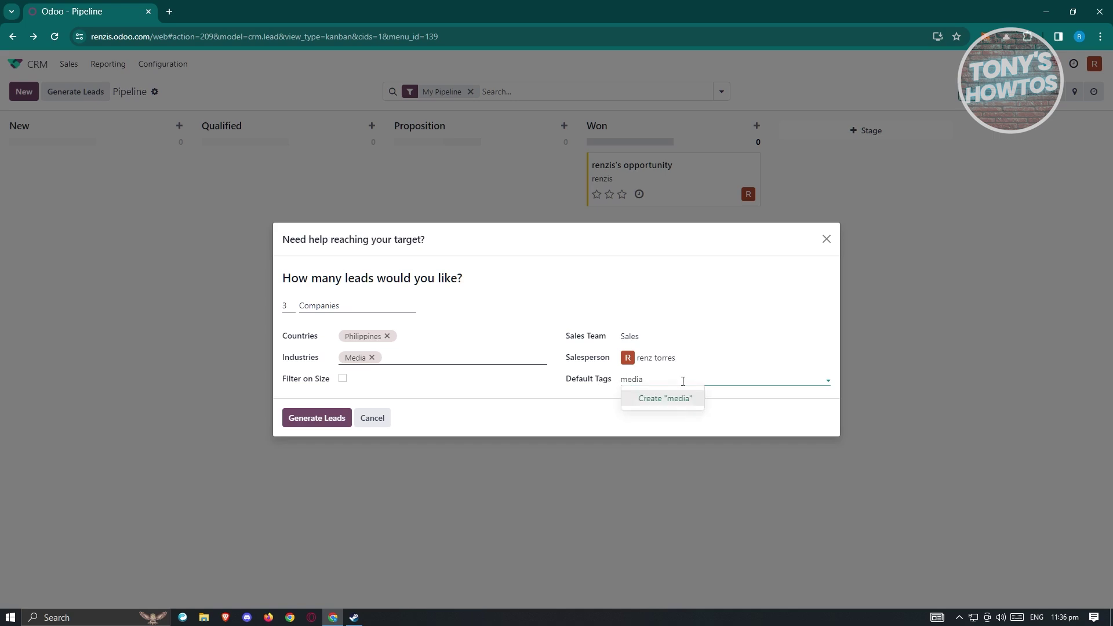
pyautogui.click(680, 396)
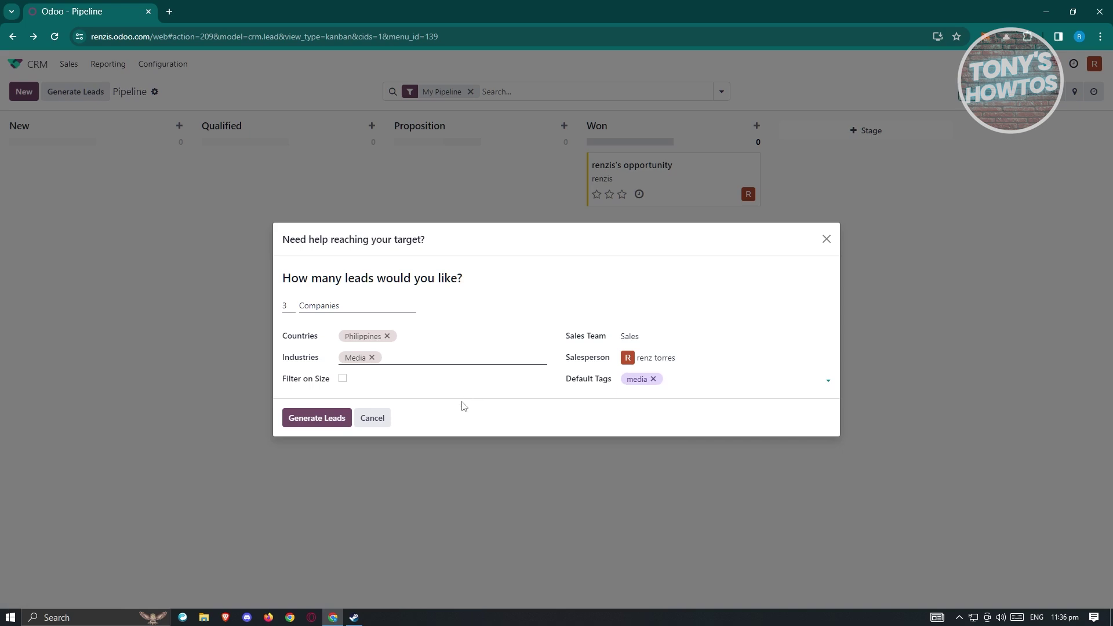
pyautogui.click(308, 423)
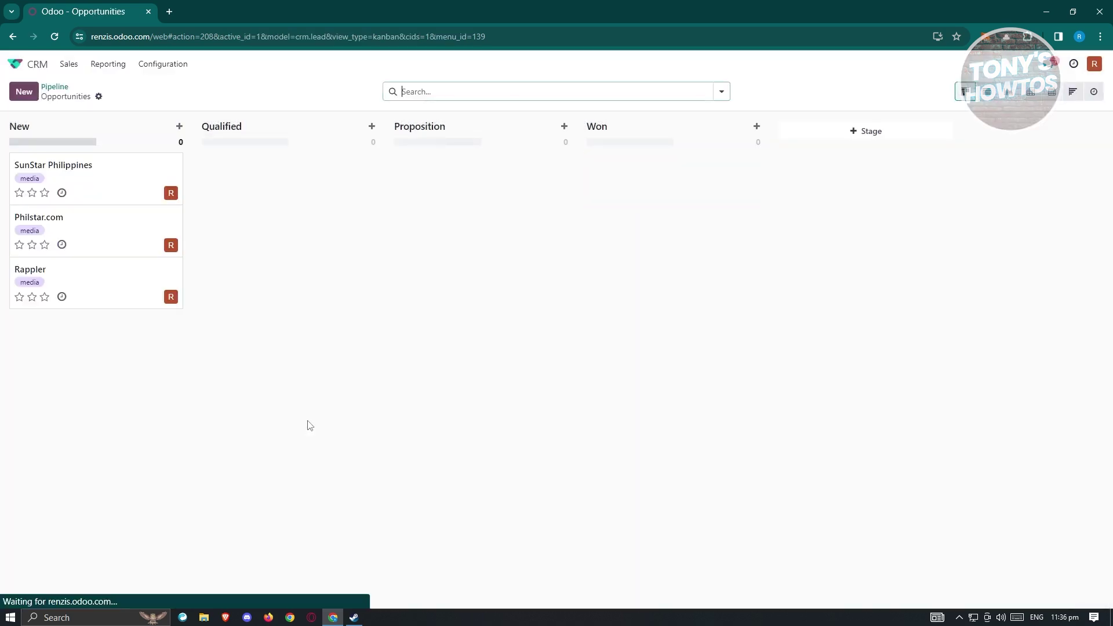
# - Open the SunStar Philippines opportunity card from the kanban board
pyautogui.moveTo(126, 154)
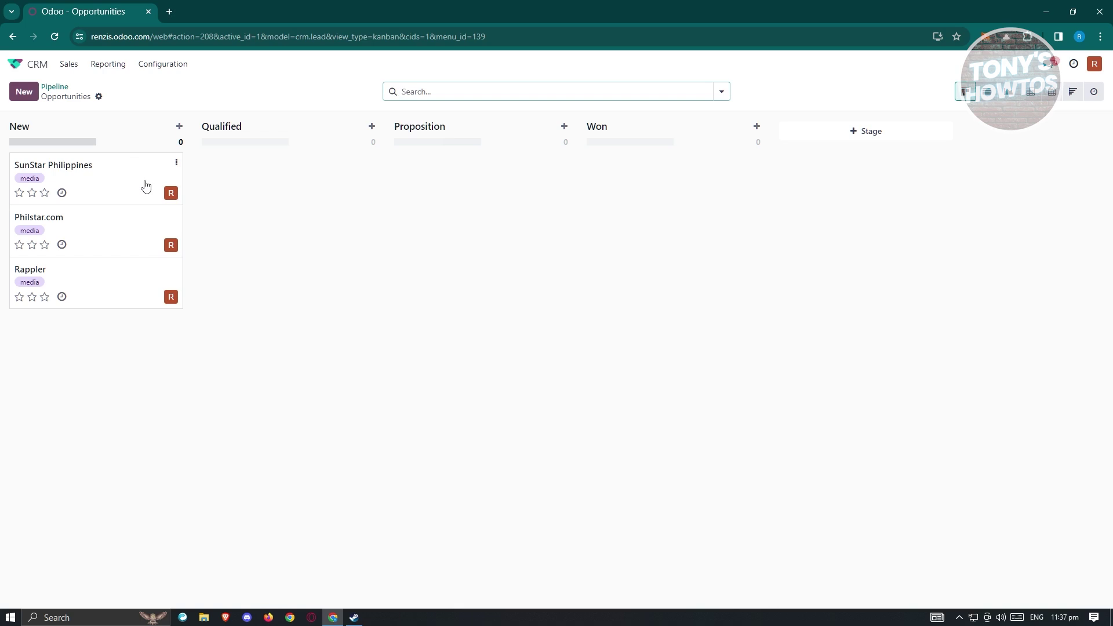
pyautogui.click(118, 165)
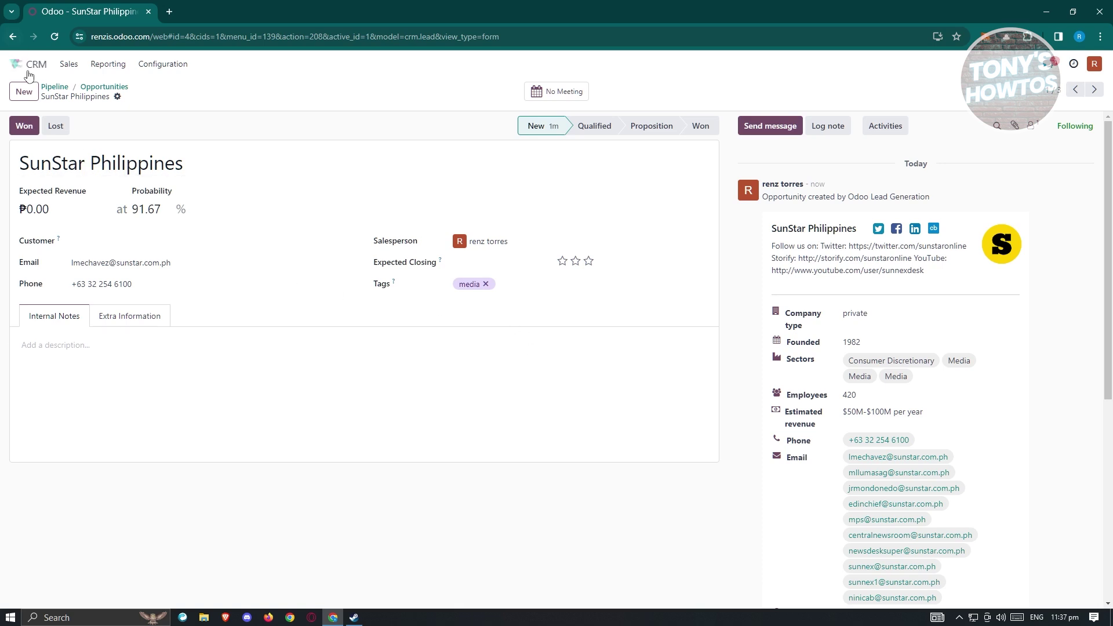
# - Use the browser Back button to return to the Opportunities kanban
pyautogui.click(12, 36)
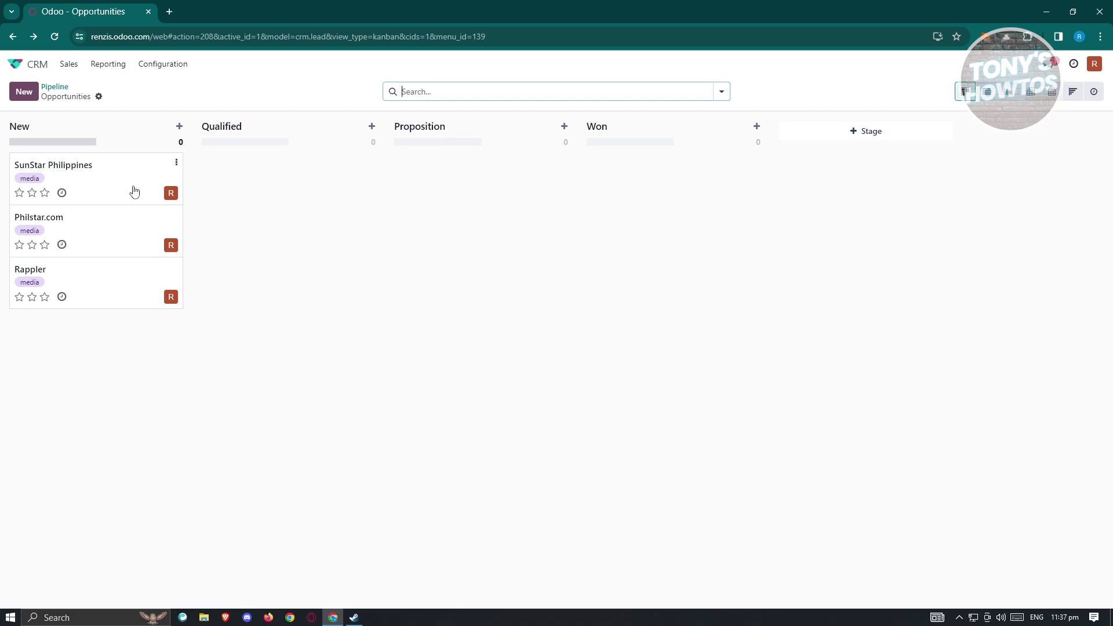
pyautogui.moveTo(111, 182)
pyautogui.mouseDown()
pyautogui.moveTo(582, 182)
pyautogui.moveTo(107, 171)
pyautogui.mouseUp()
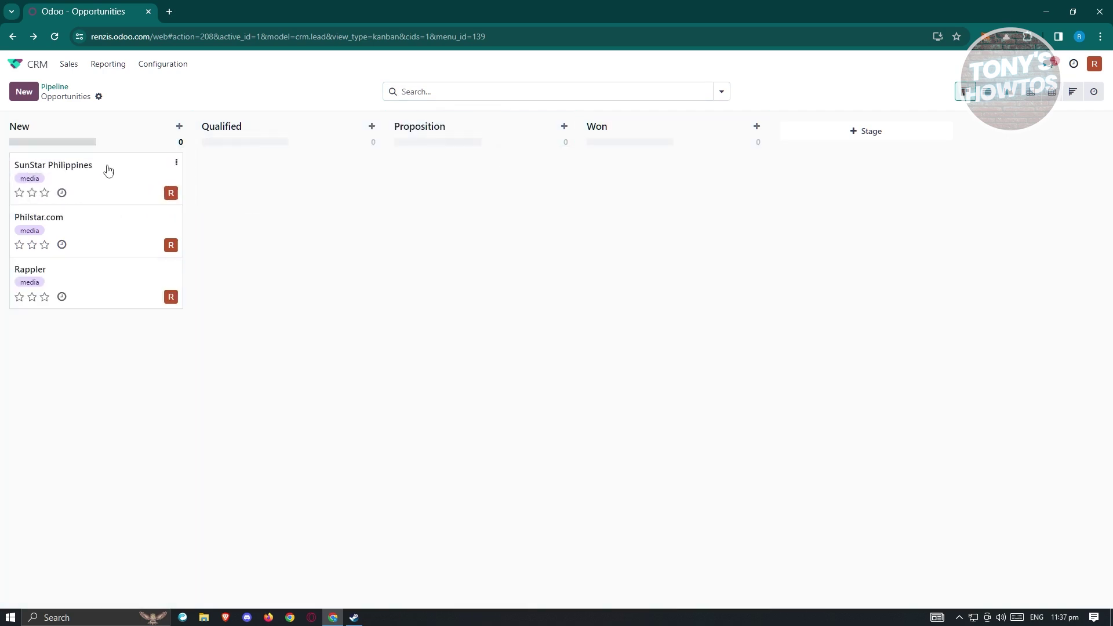
pyautogui.click(866, 132)
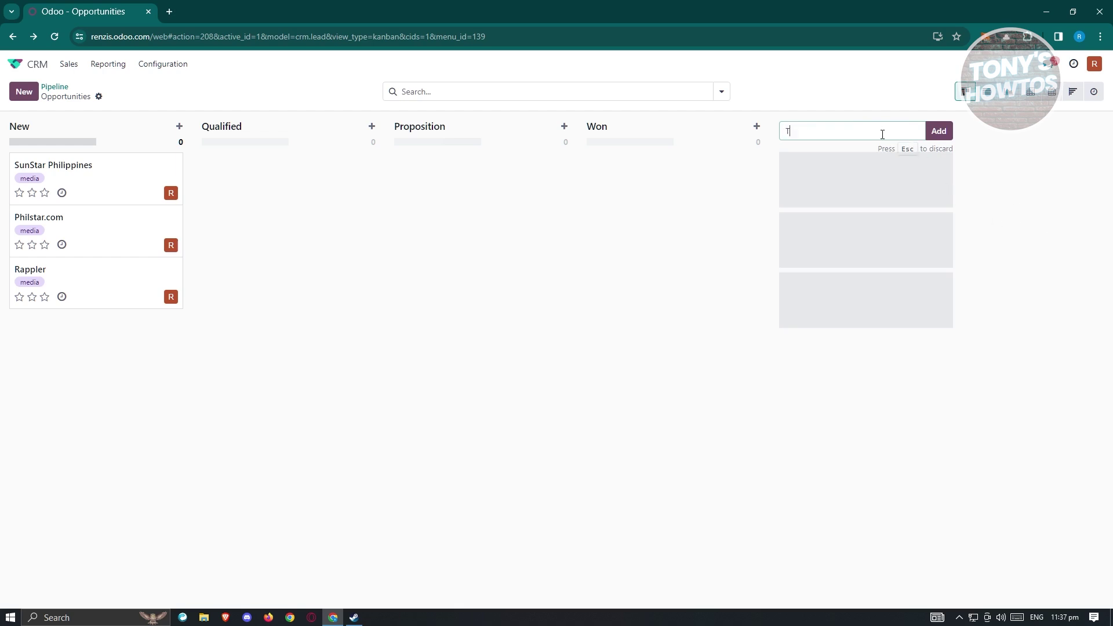
pyautogui.click(938, 131)
pyautogui.moveTo(868, 123); pyautogui.dragTo(487, 129)
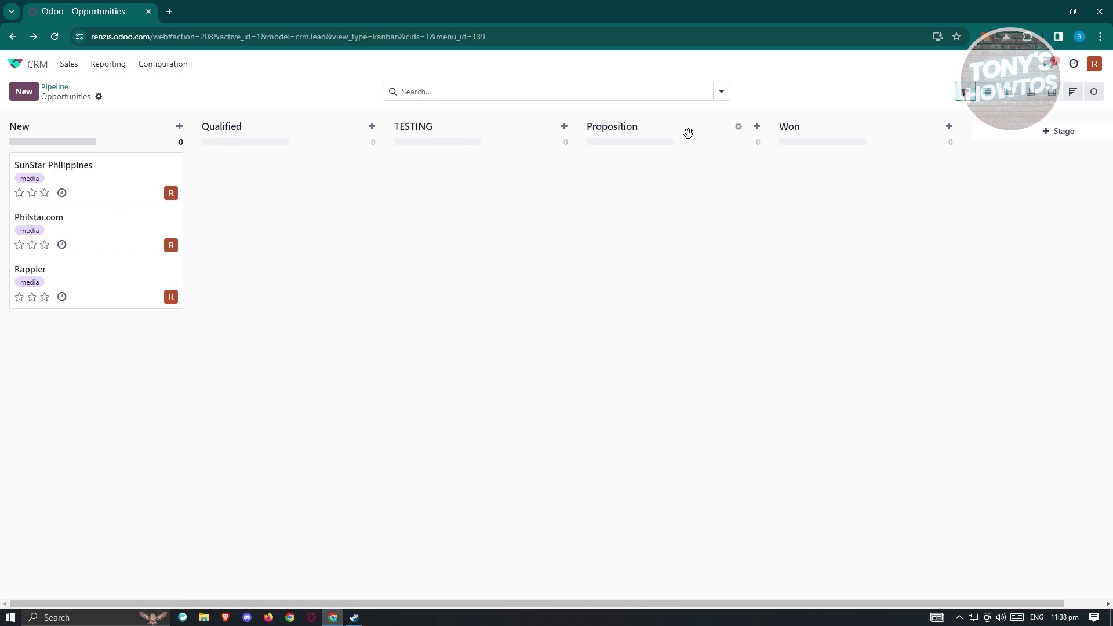
pyautogui.click(546, 127)
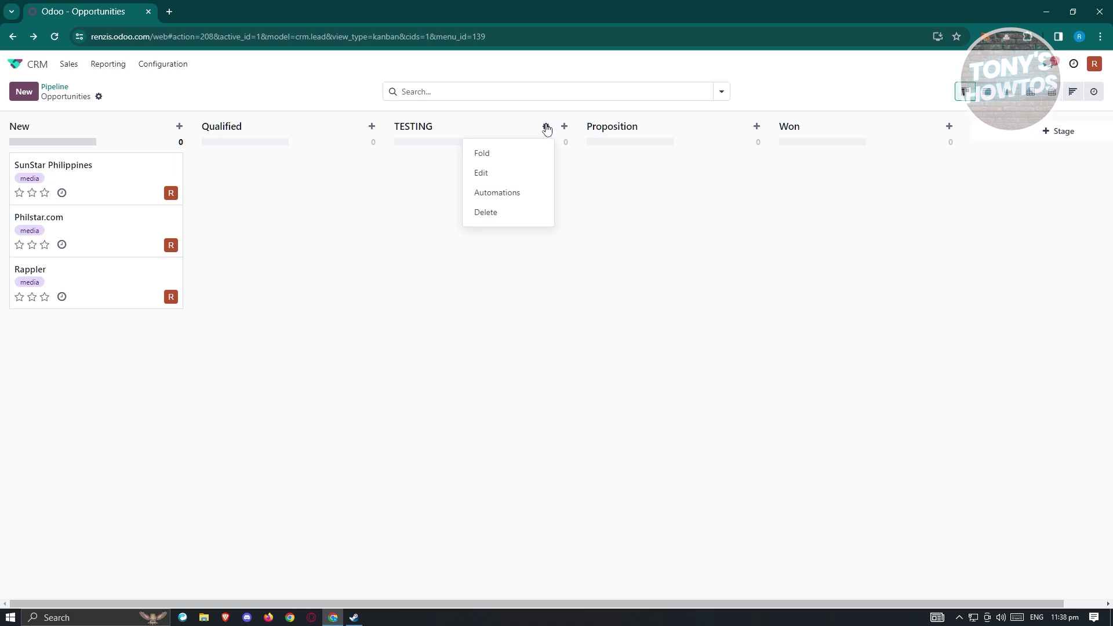
pyautogui.click(487, 214)
pyautogui.click(396, 366)
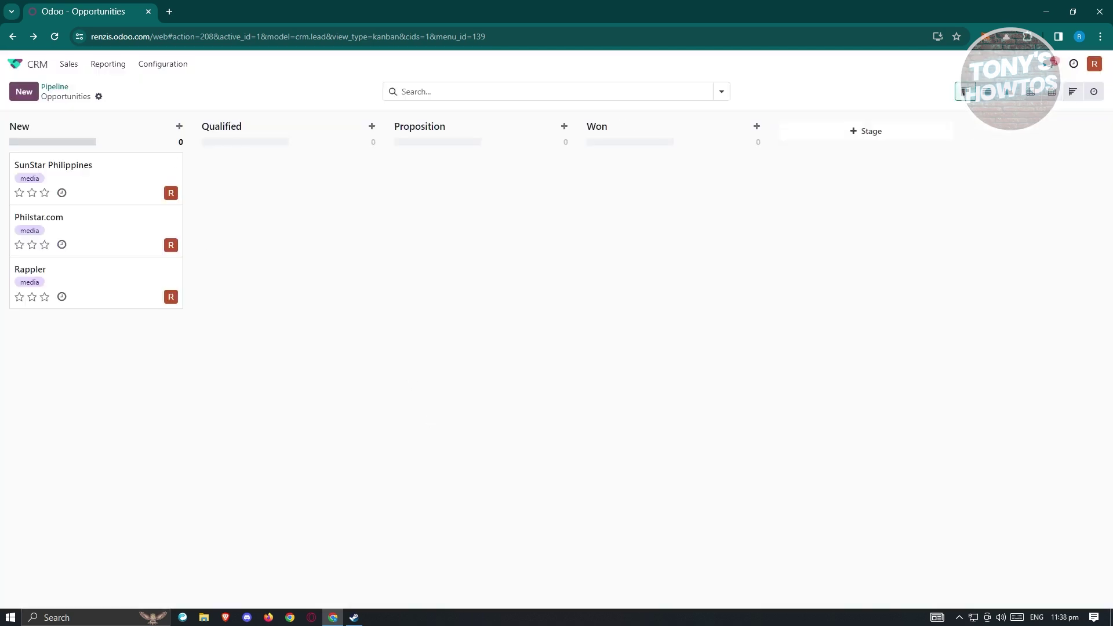
# - Cycle the opportunities through list, graph, pivot, calendar and cohort views, then back to kanban
pyautogui.click(988, 91)
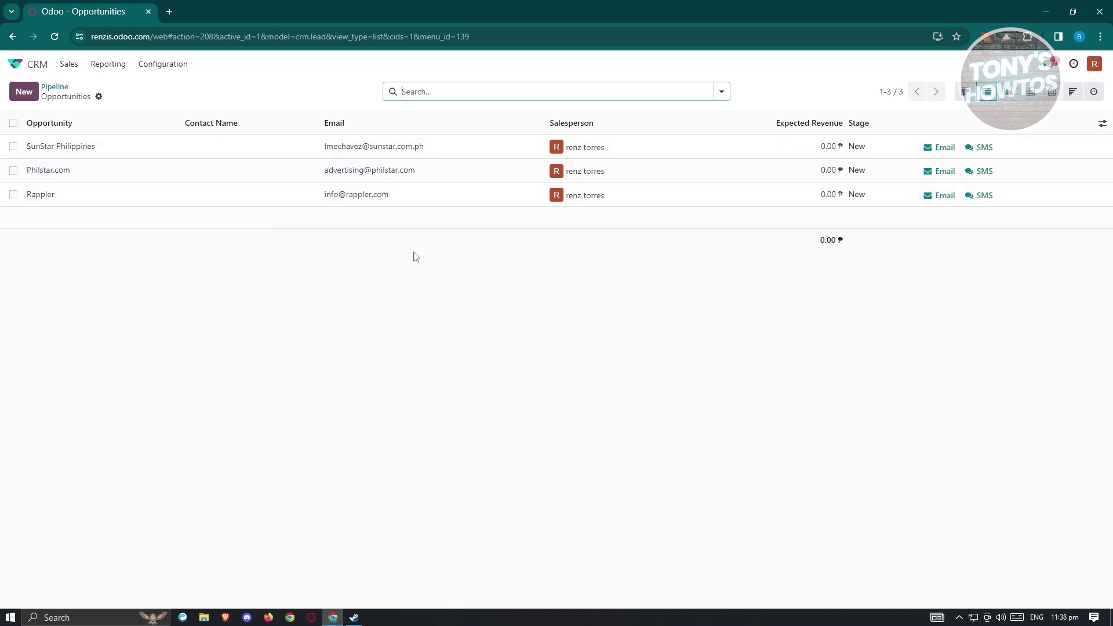
pyautogui.click(1009, 91)
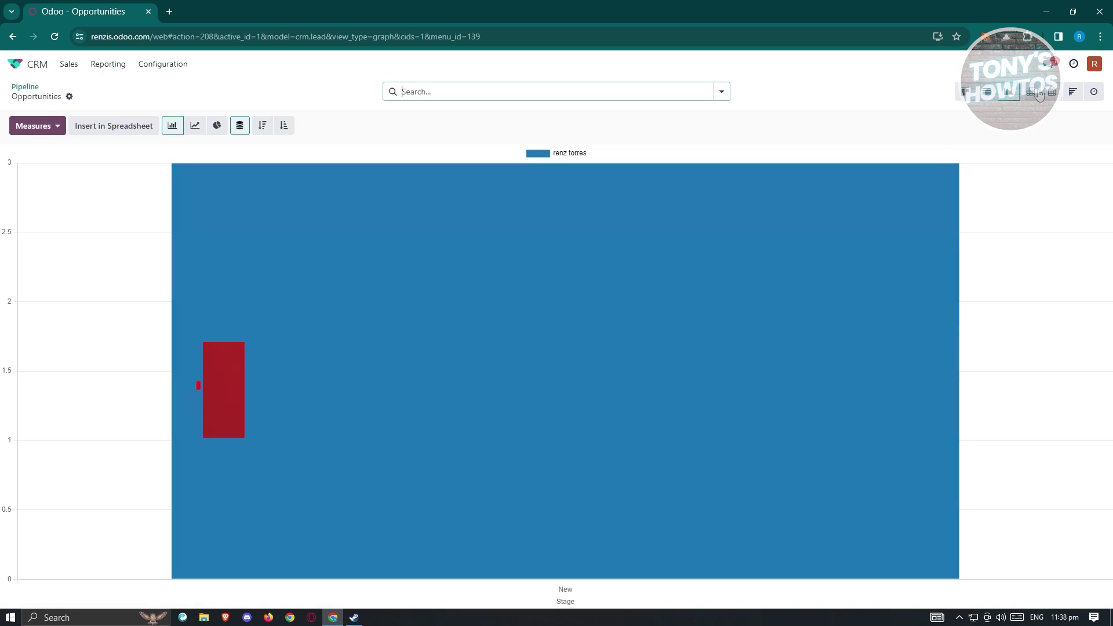
pyautogui.click(1038, 95)
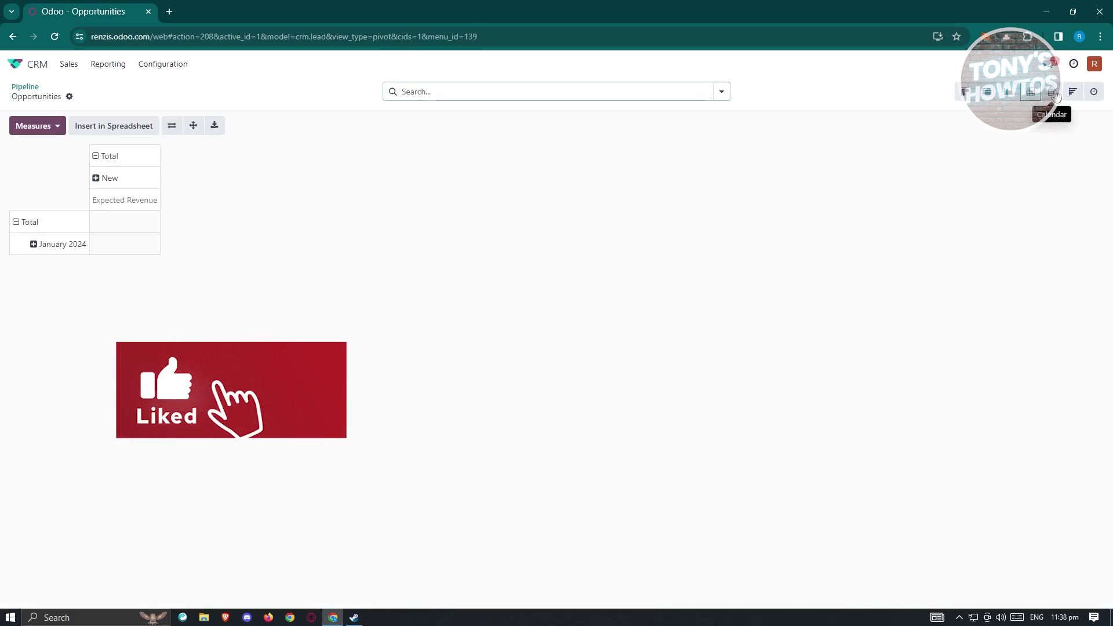
pyautogui.click(1051, 91)
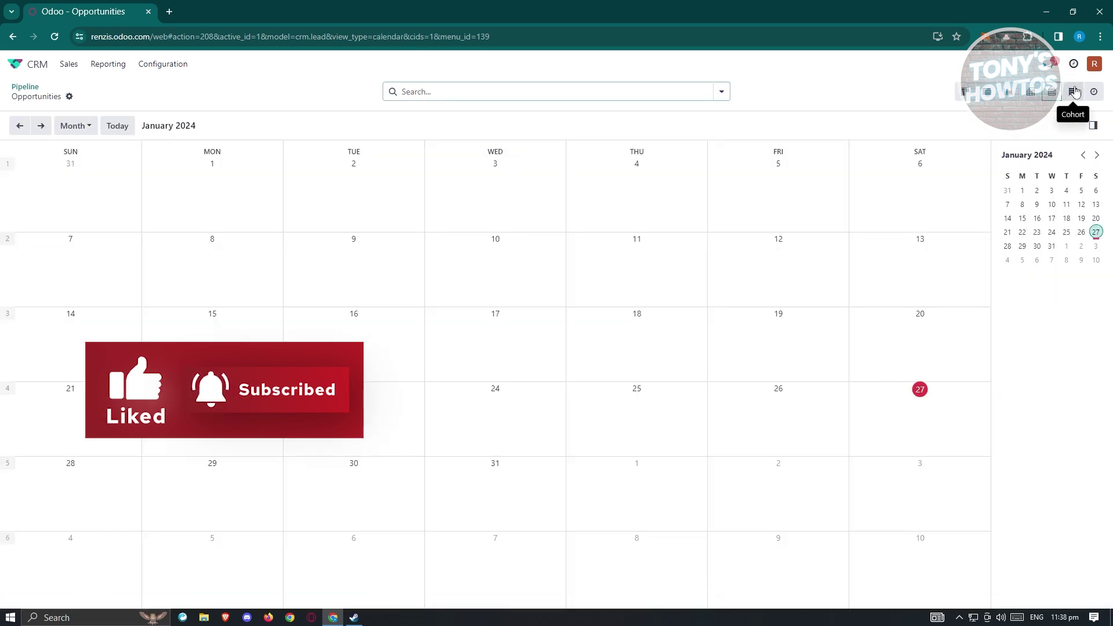
pyautogui.click(1073, 92)
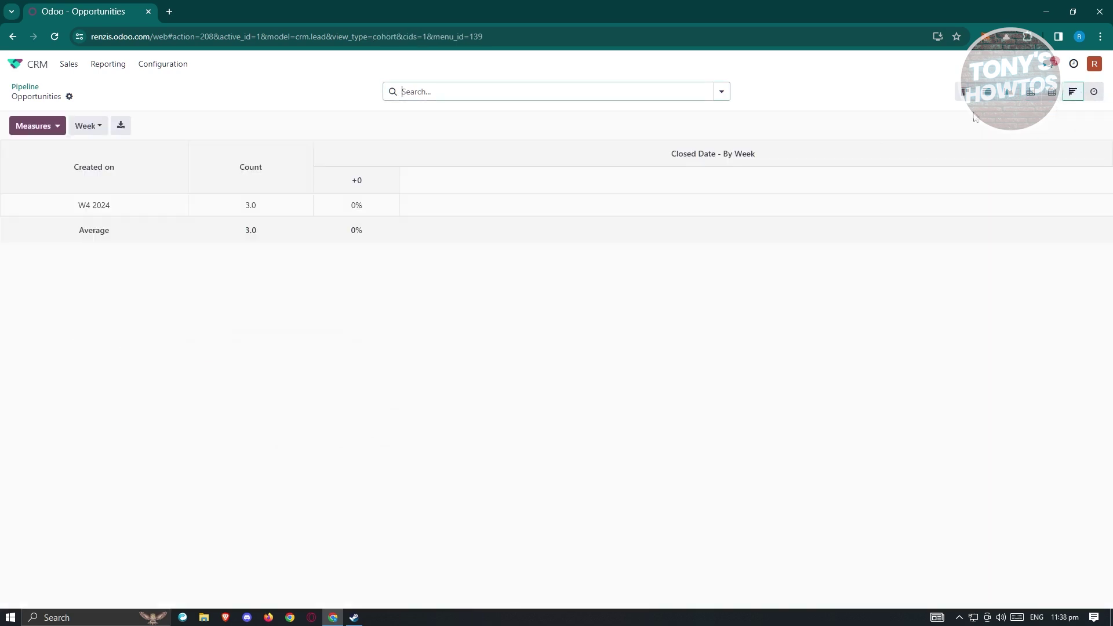
pyautogui.click(966, 95)
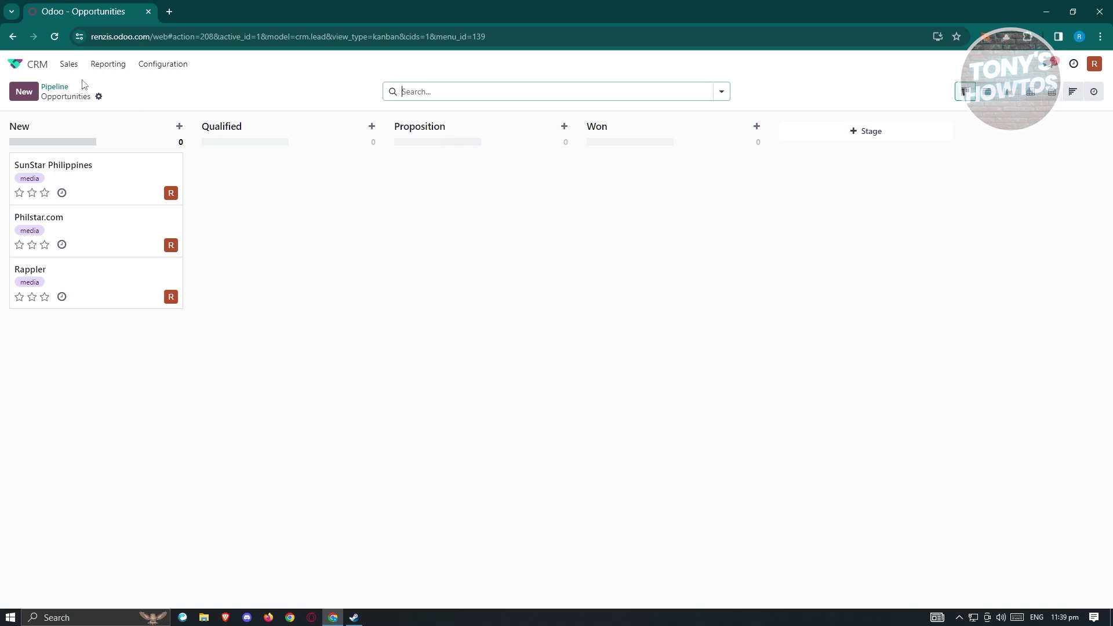
# - View My Activities, then switch to the My Pipeline board
pyautogui.click(69, 65)
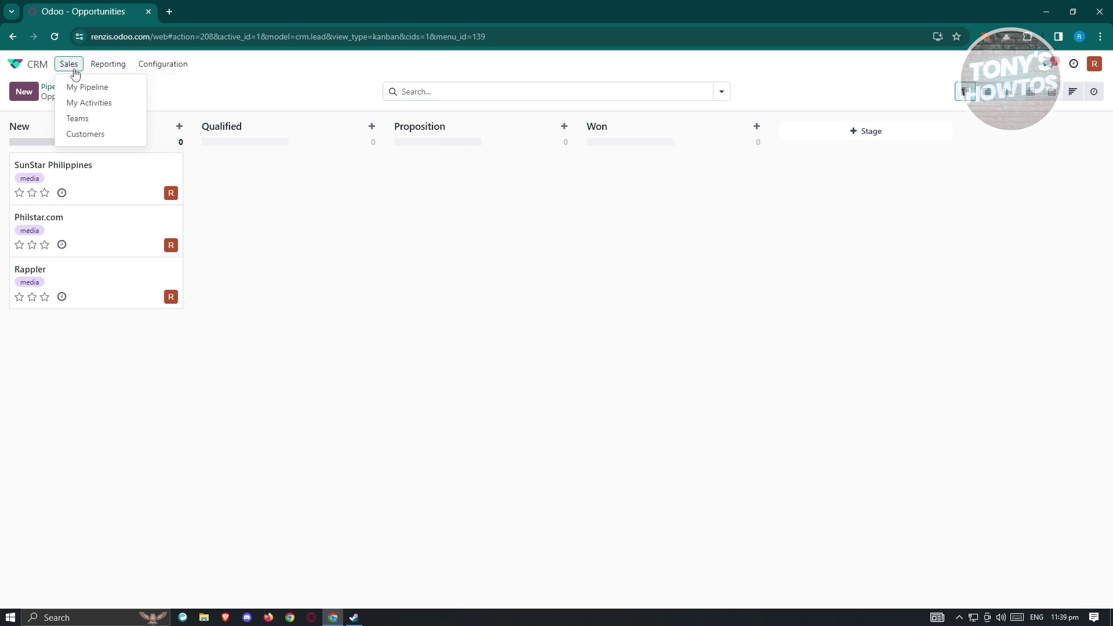
pyautogui.click(81, 103)
pyautogui.click(70, 67)
pyautogui.click(74, 88)
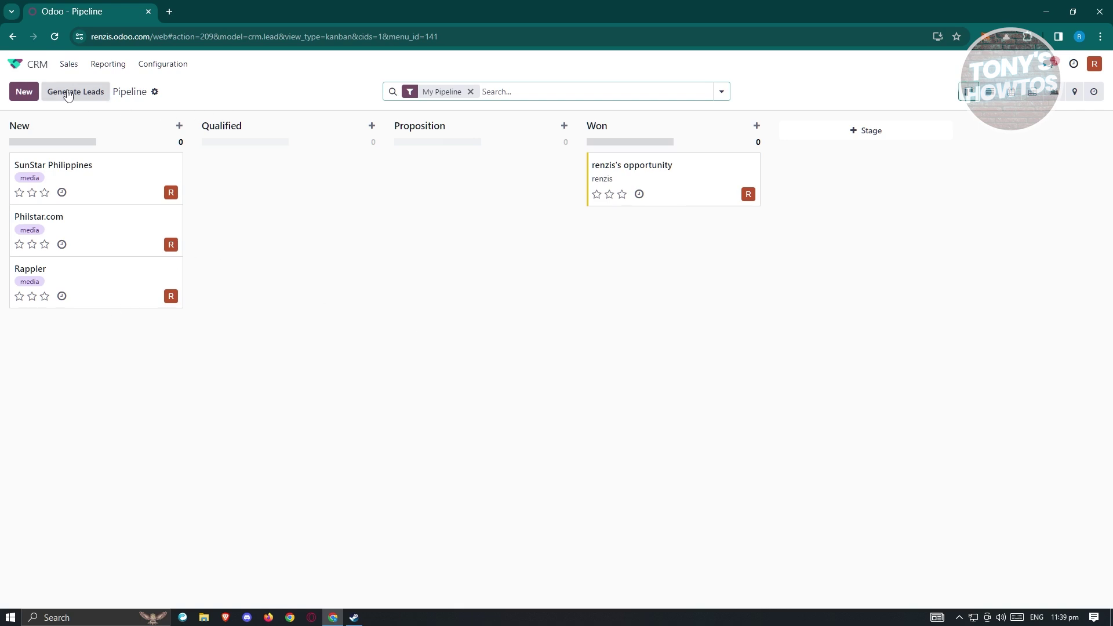
# - Check the Sales Teams overview, then go to the Customers page showing two contact cards
pyautogui.click(69, 64)
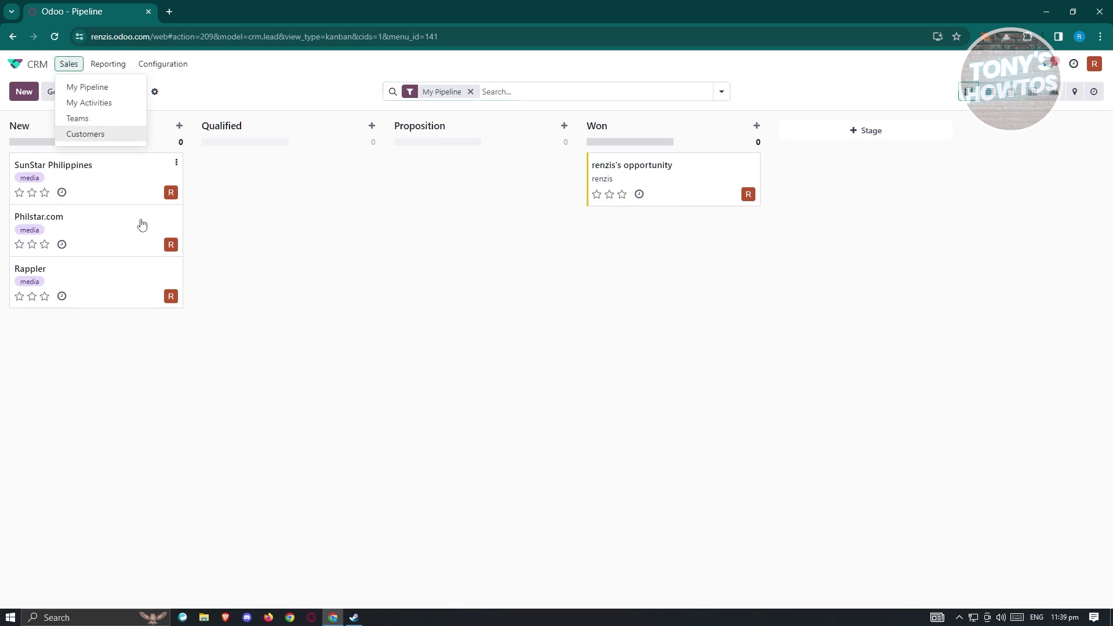
pyautogui.click(109, 118)
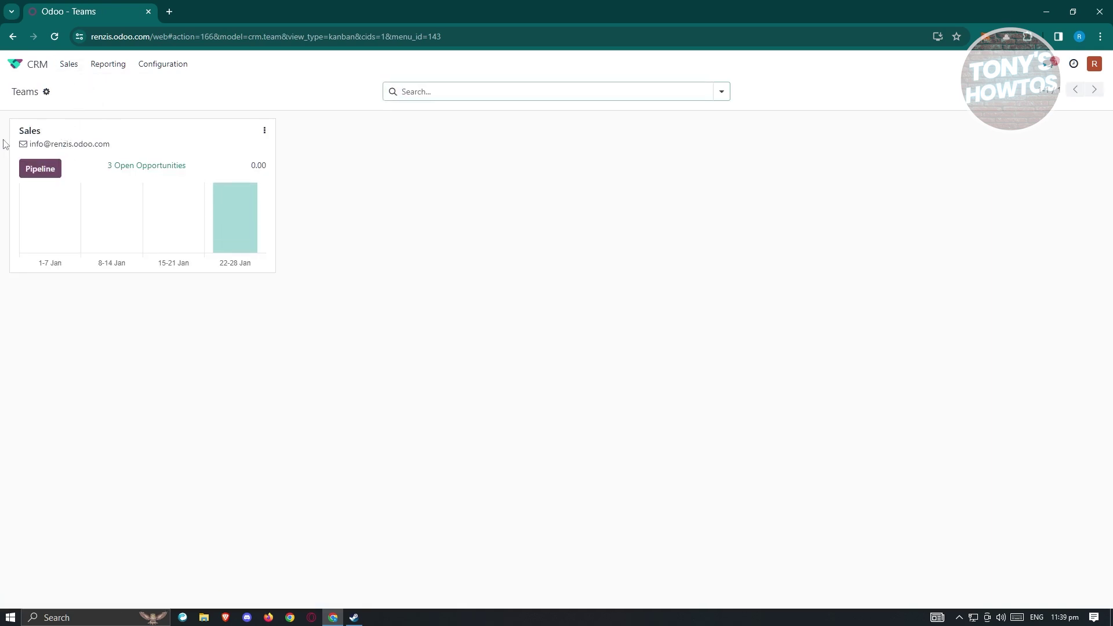
pyautogui.click(69, 65)
pyautogui.click(116, 141)
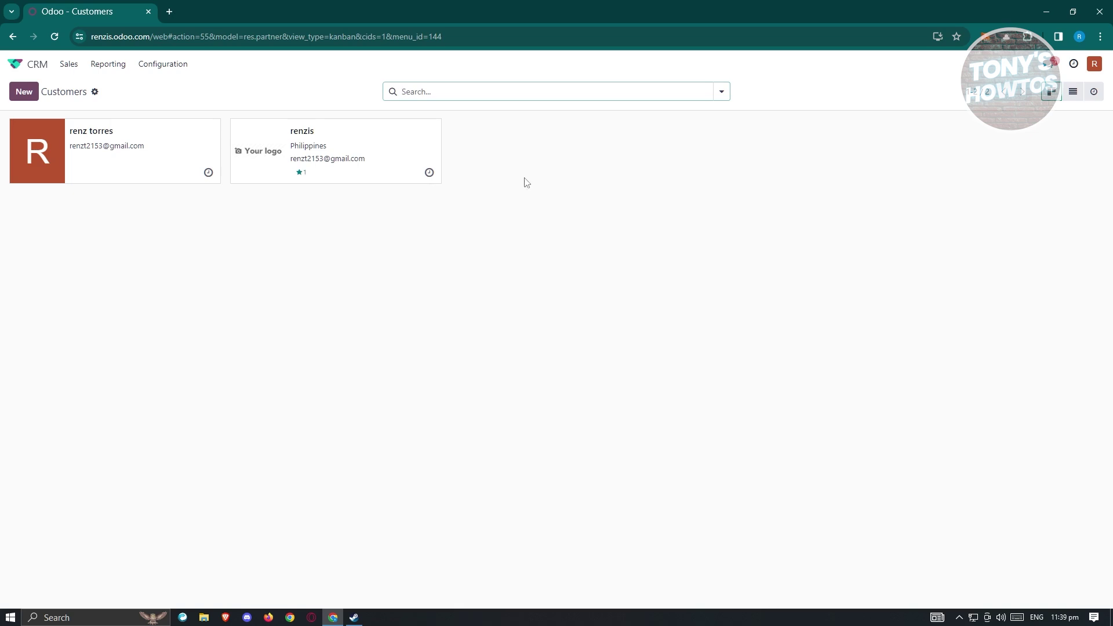
pyautogui.click(108, 64)
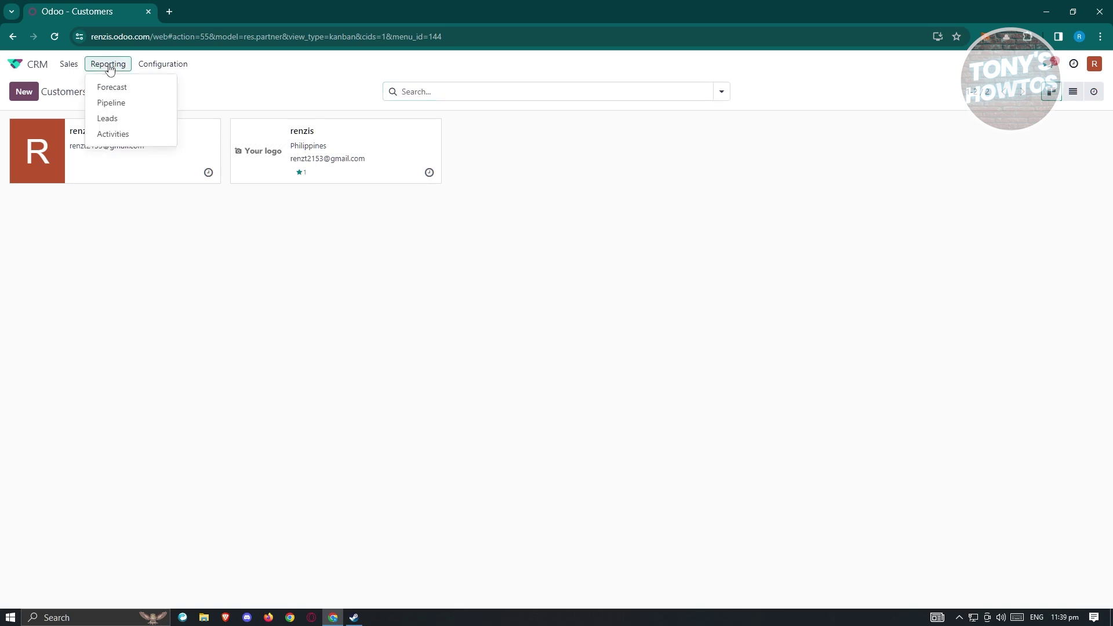
# - Browse the Forecast, Leads Analysis and Activities reports, ending on CRM Settings with Lead Mining enabled
pyautogui.click(125, 92)
pyautogui.click(122, 66)
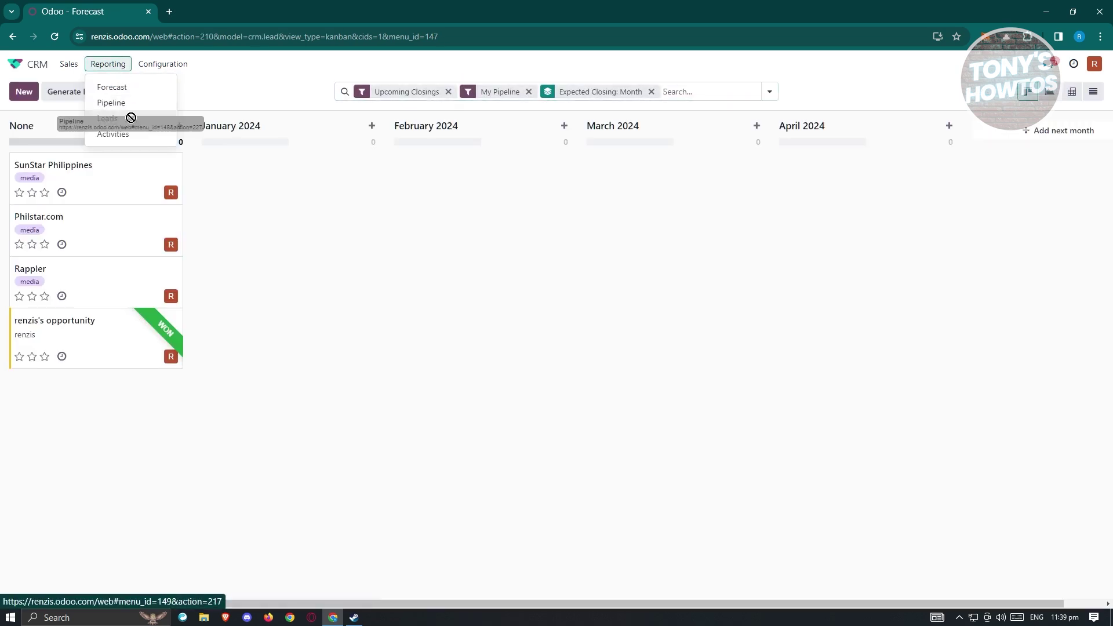
pyautogui.click(130, 118)
pyautogui.click(107, 64)
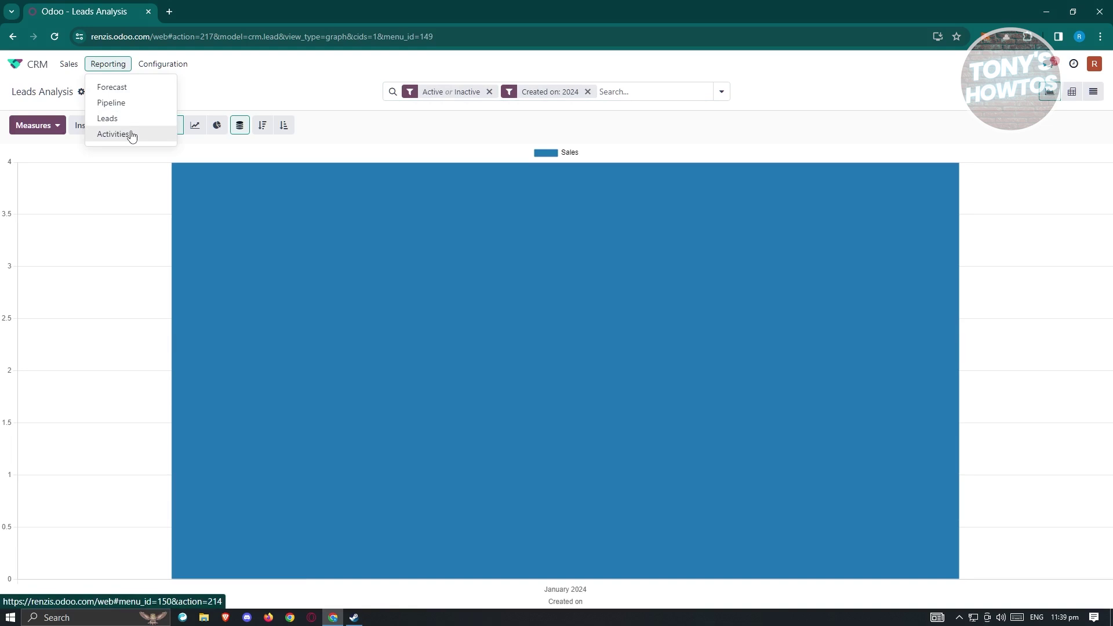
pyautogui.click(129, 133)
pyautogui.click(188, 64)
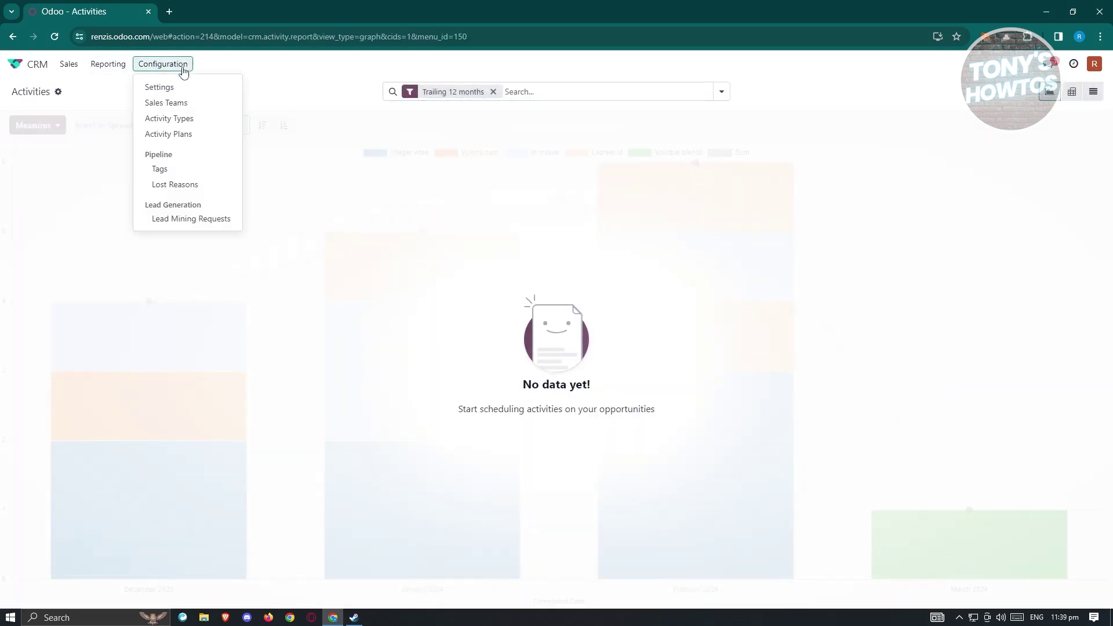
pyautogui.click(177, 88)
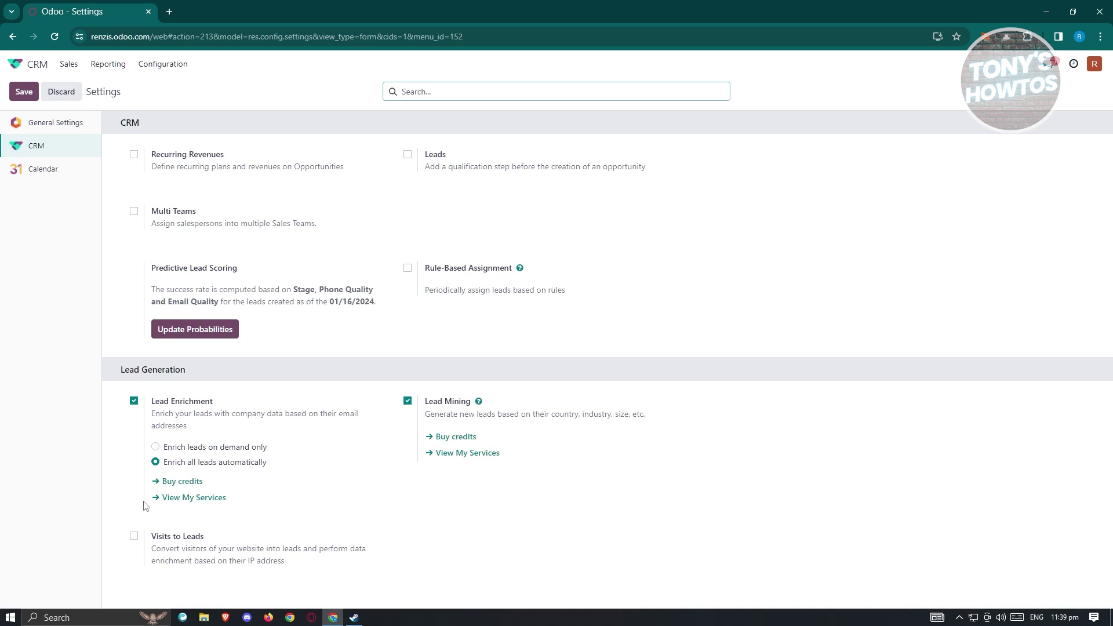
# - Go to the Sales Teams list and select the Sales team's e-mail alias
pyautogui.click(167, 63)
pyautogui.click(184, 102)
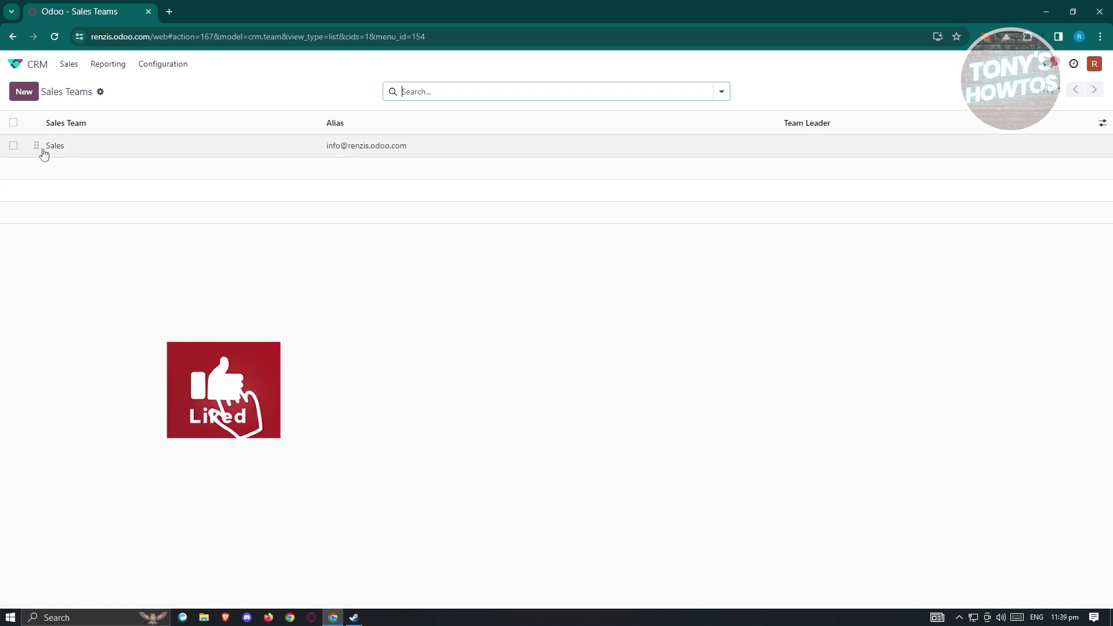
pyautogui.moveTo(419, 152); pyautogui.dragTo(325, 145)
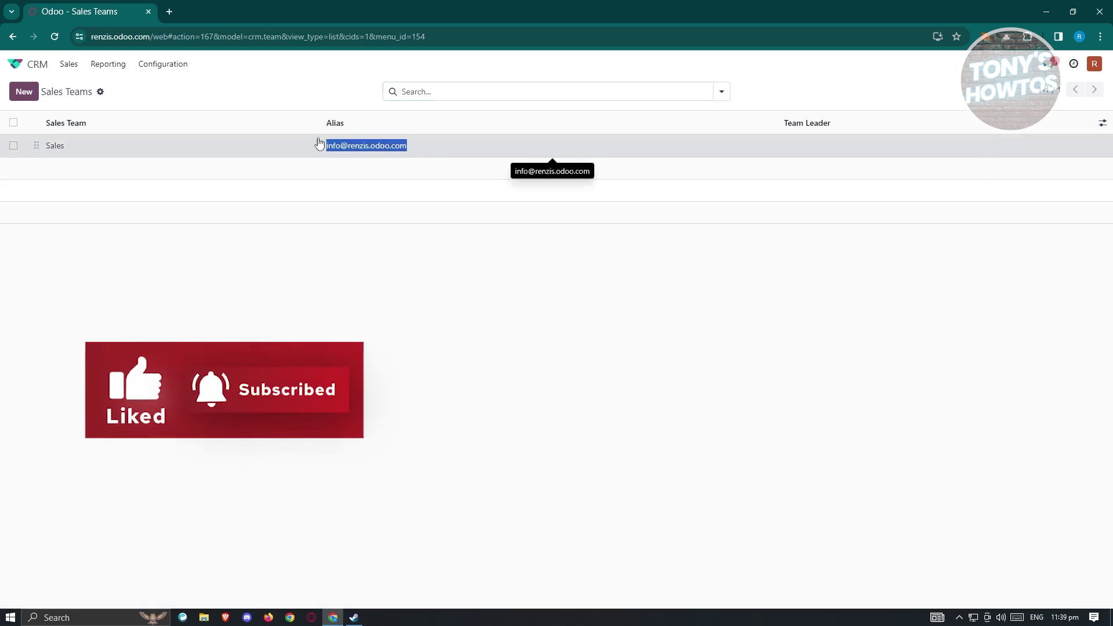
# - Start a new sales team, leave Accept Emails From on Everyone, then discard it
pyautogui.click(24, 93)
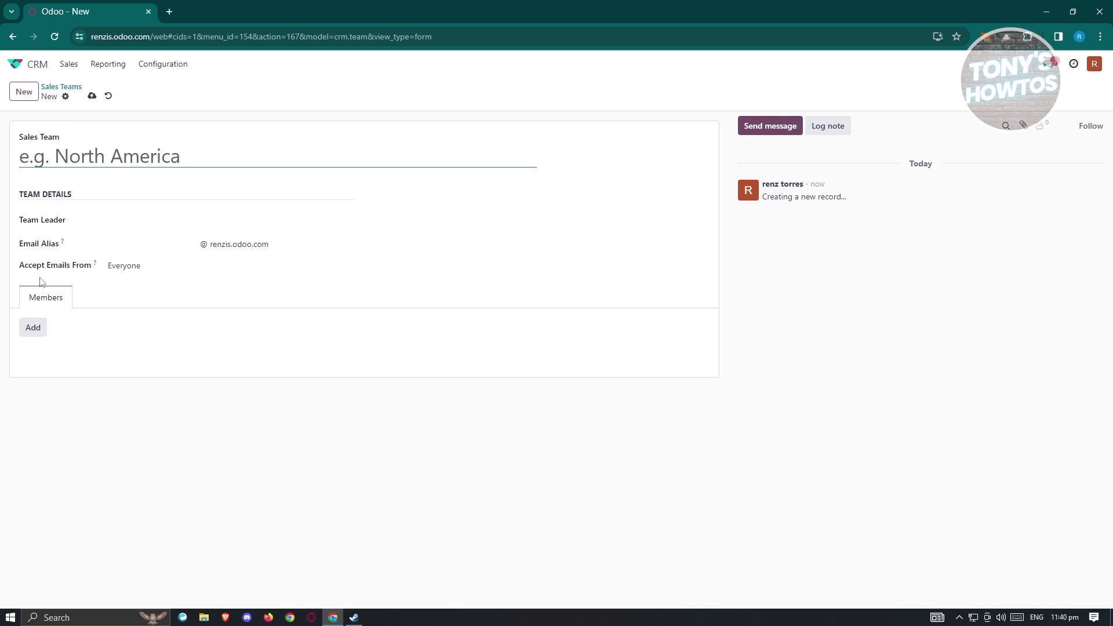
pyautogui.click(155, 270)
pyautogui.click(155, 277)
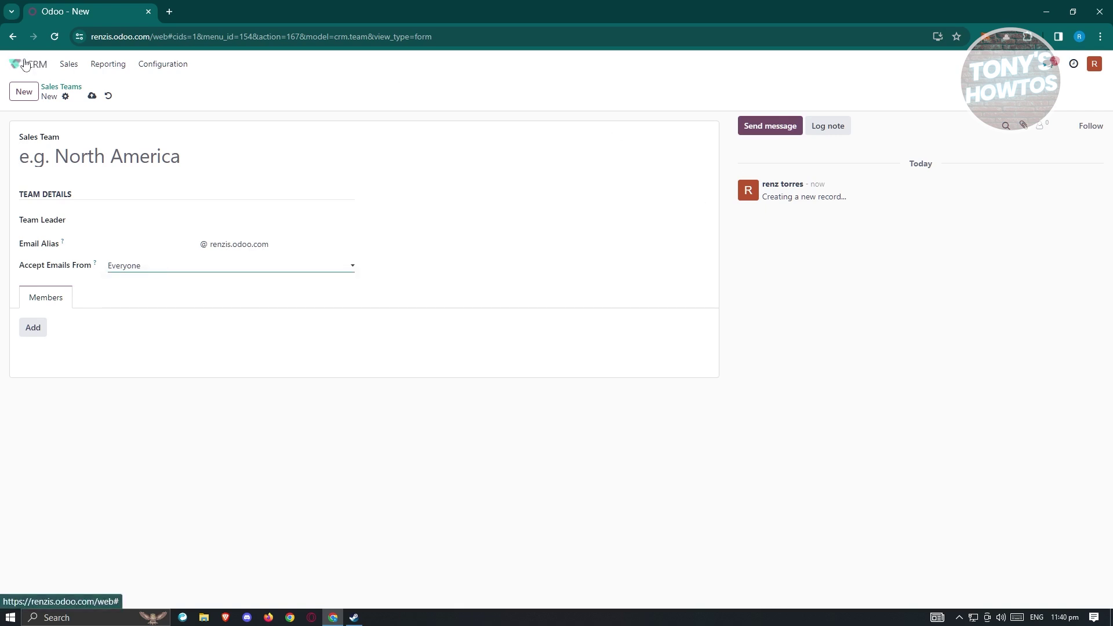
pyautogui.click(12, 44)
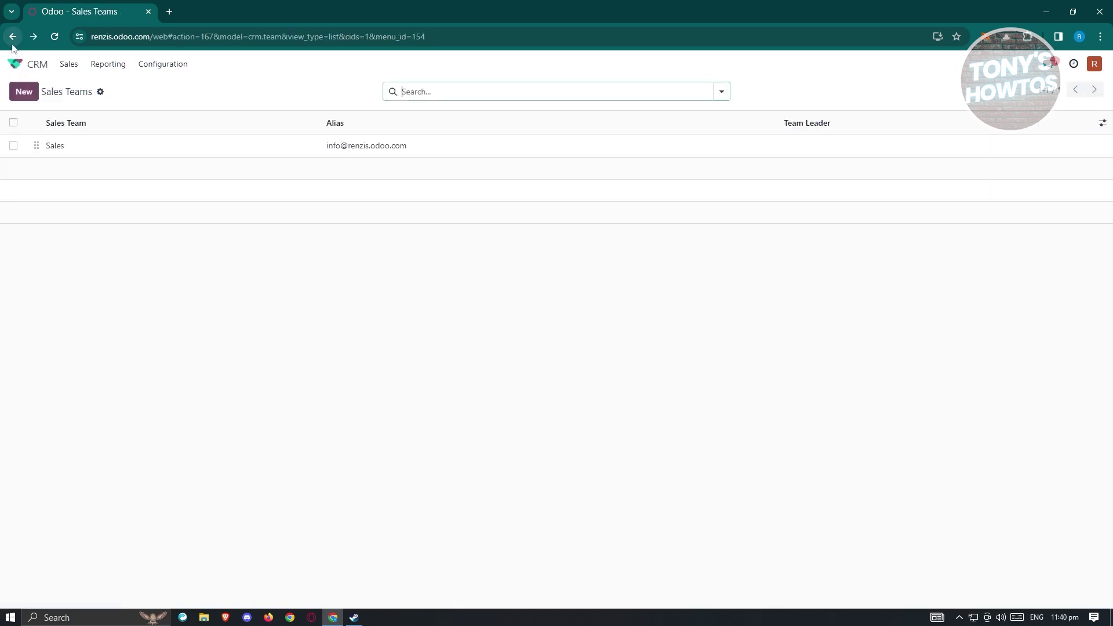
pyautogui.click(162, 65)
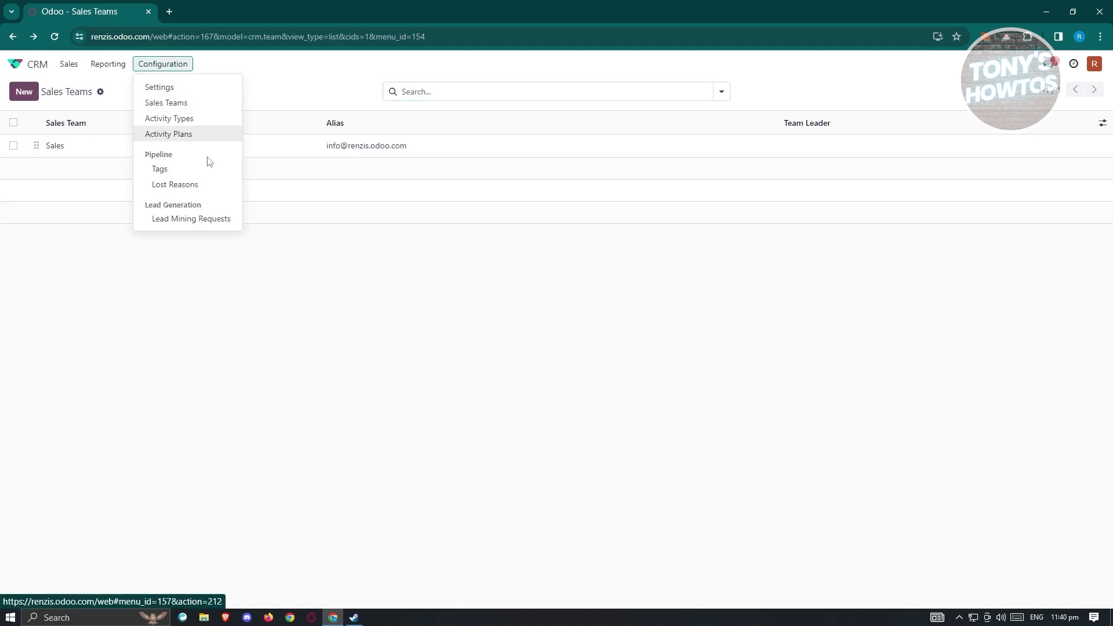
# - Check the media tag, then view the Done Lead Mining Request for 3 Philippine opportunities
pyautogui.click(183, 168)
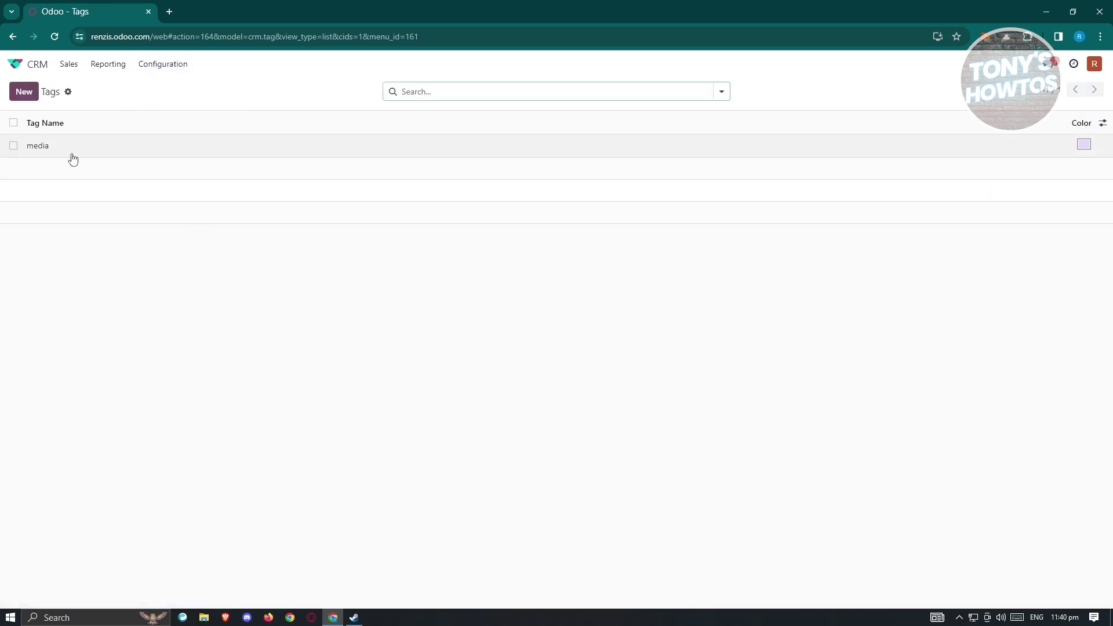
pyautogui.click(156, 65)
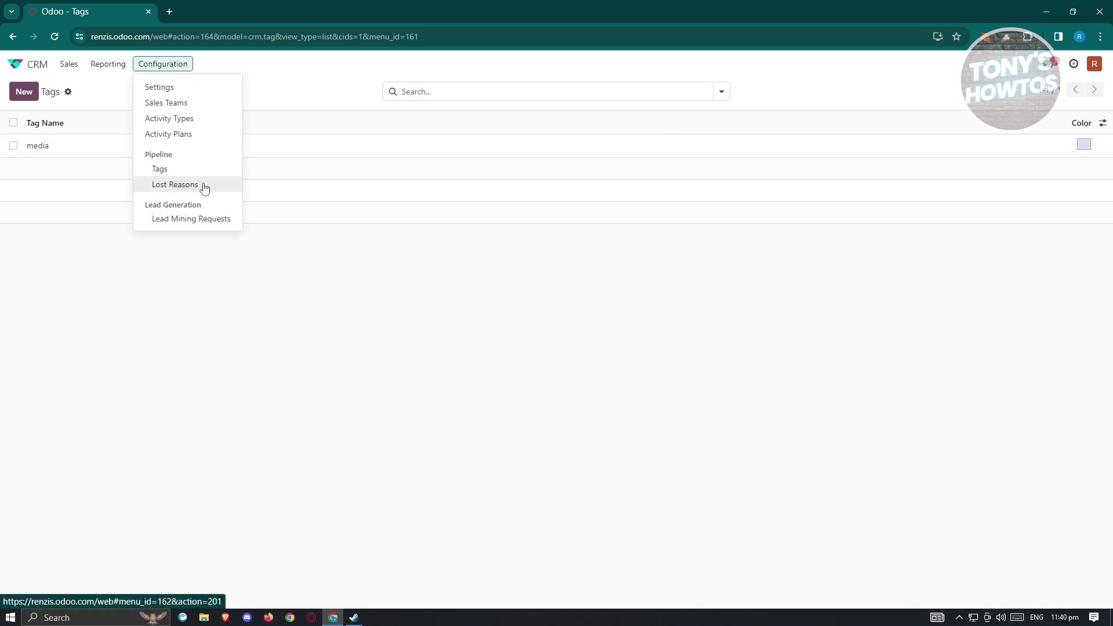
pyautogui.click(221, 219)
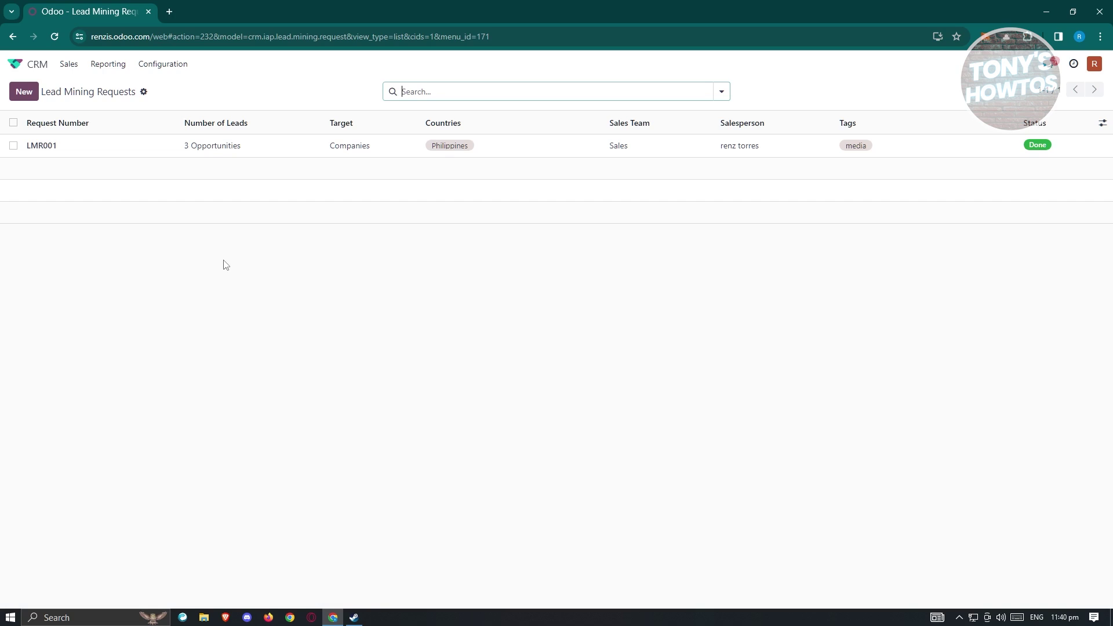
pyautogui.click(62, 65)
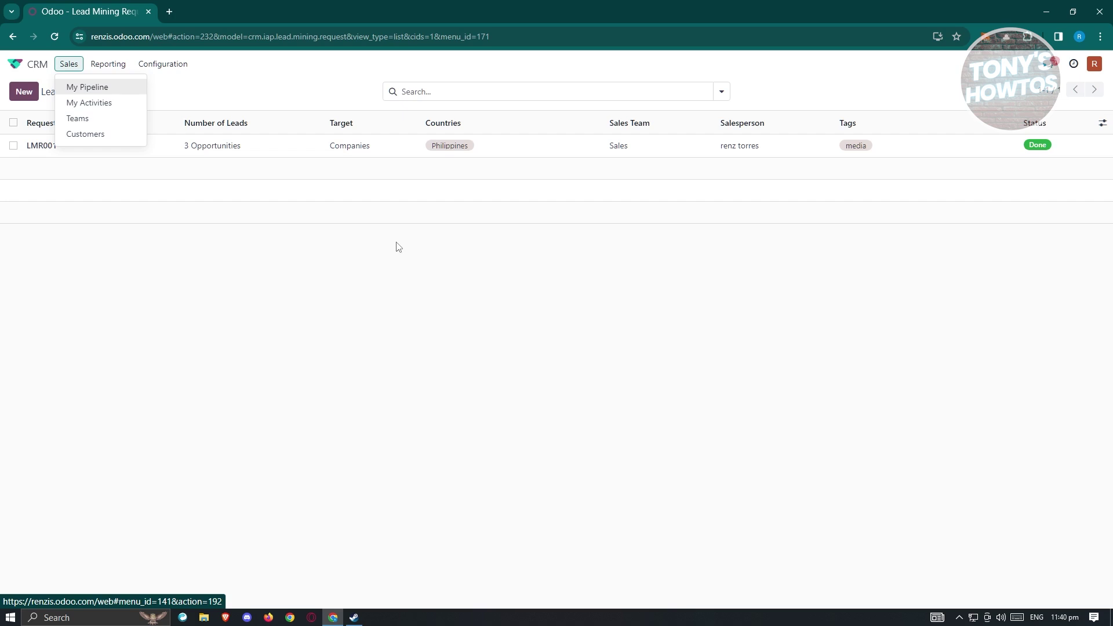
# - Return to My Pipeline with three media leads in New and one Won opportunity
pyautogui.click(331, 267)
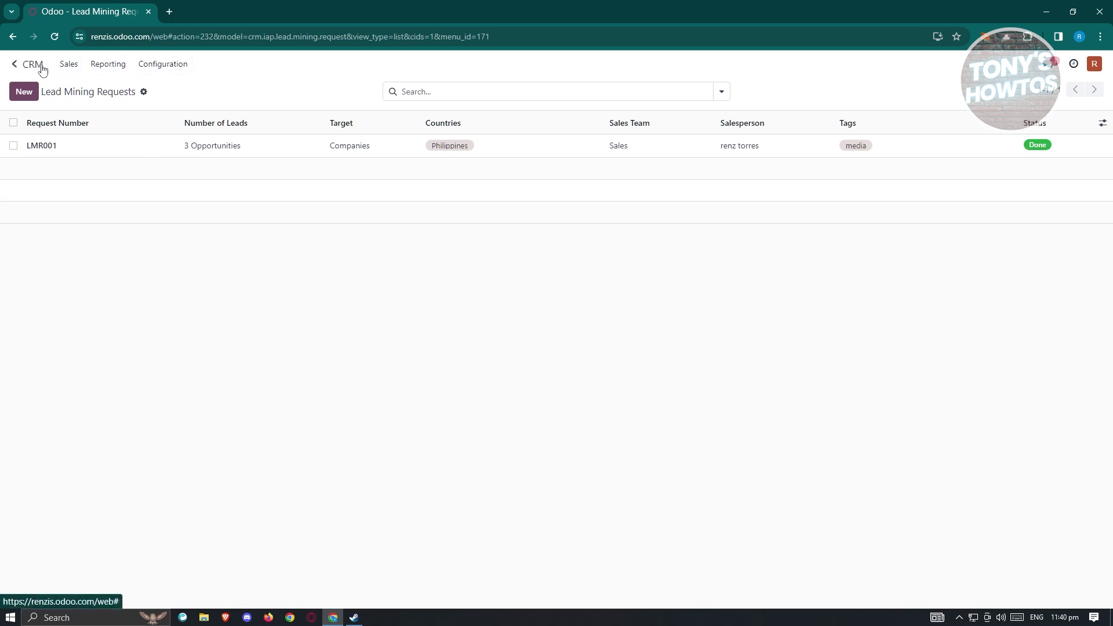
pyautogui.click(69, 64)
pyautogui.click(81, 85)
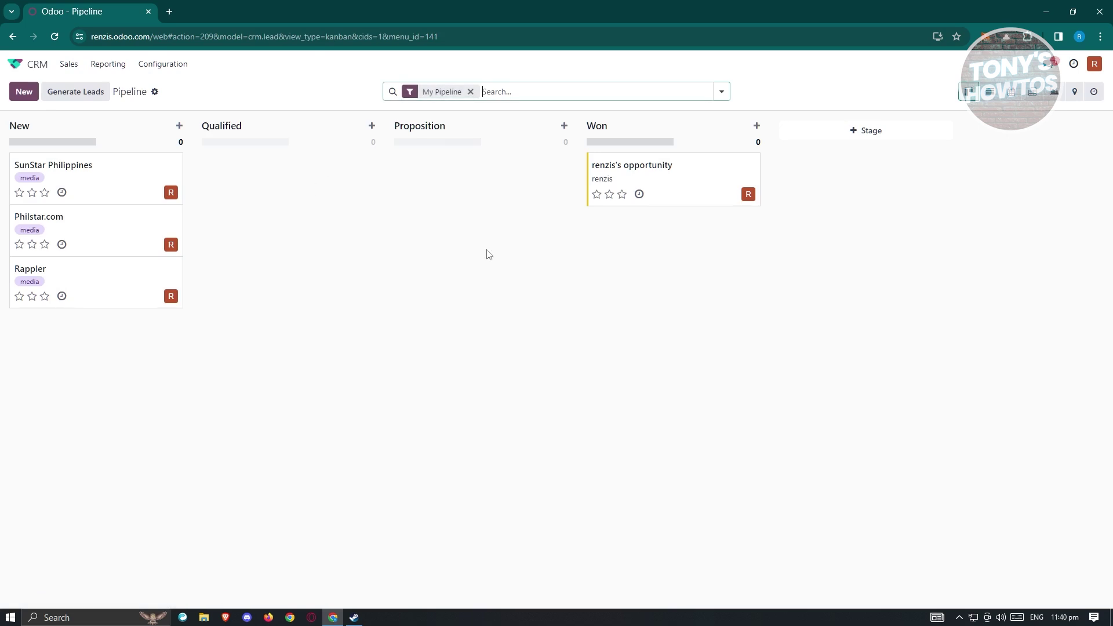